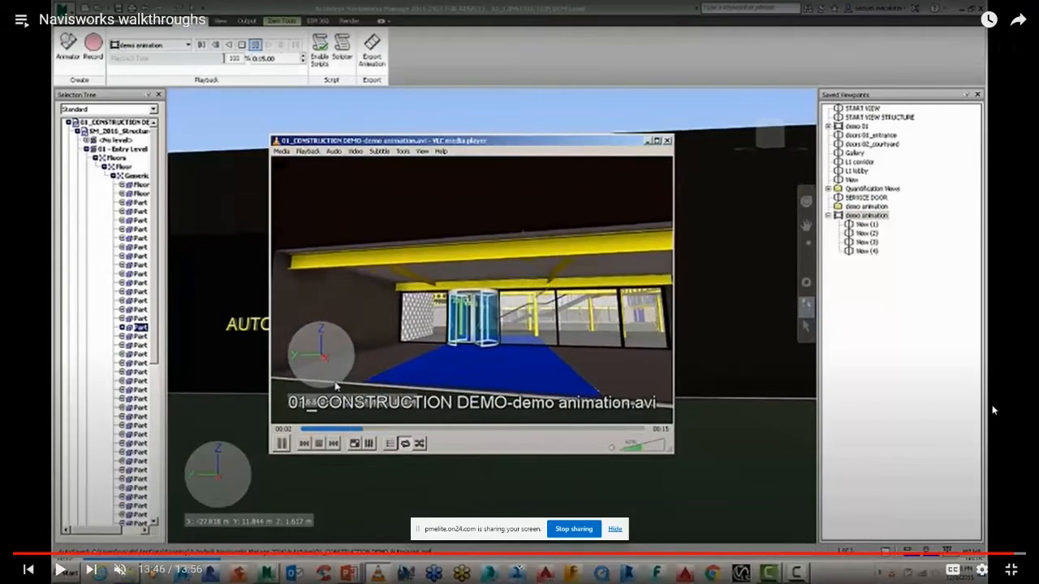
Step: Leave the full-screen video, switch to Civil 3D and clear the current selection of corridor solids
click(1012, 570)
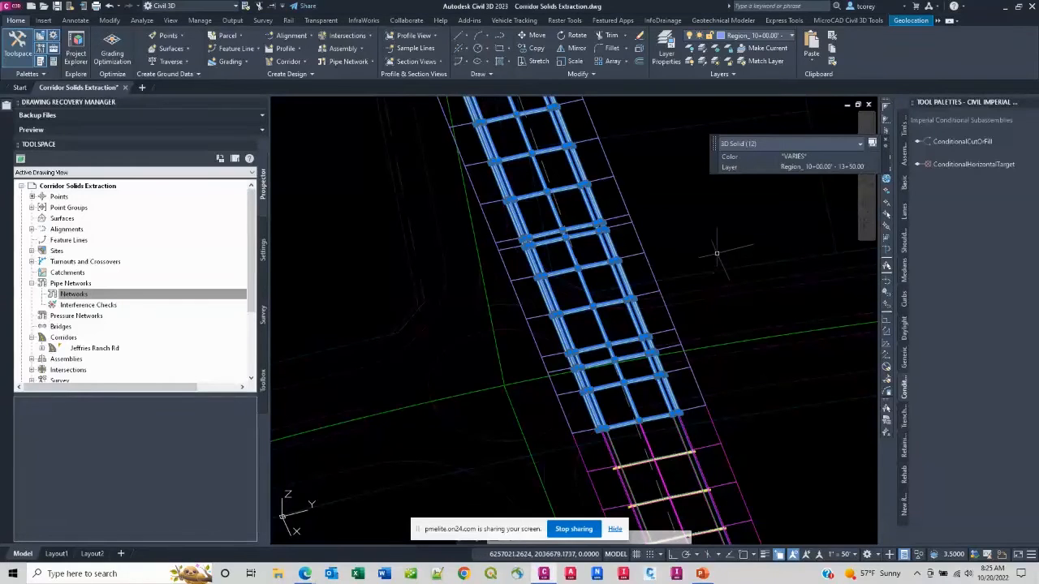
key(Escape)
key(Escape)
scroll(717, 253, down, 4)
mouse_move(722, 330)
middle_down()
mouse_move(705, 287)
mouse_move(687, 374)
mouse_move(712, 430)
middle_up()
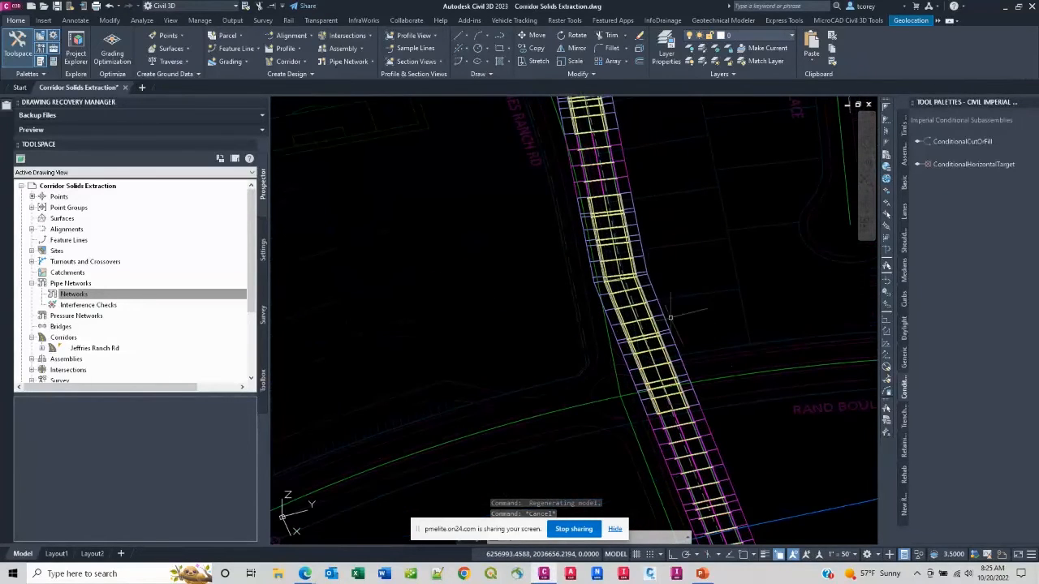
Step: Select one 3D solid of corridor region 10+00.00' - 13+50.00', extend the selection to all similar solids and isolate them
scroll(620, 253, up, 3)
click(625, 244)
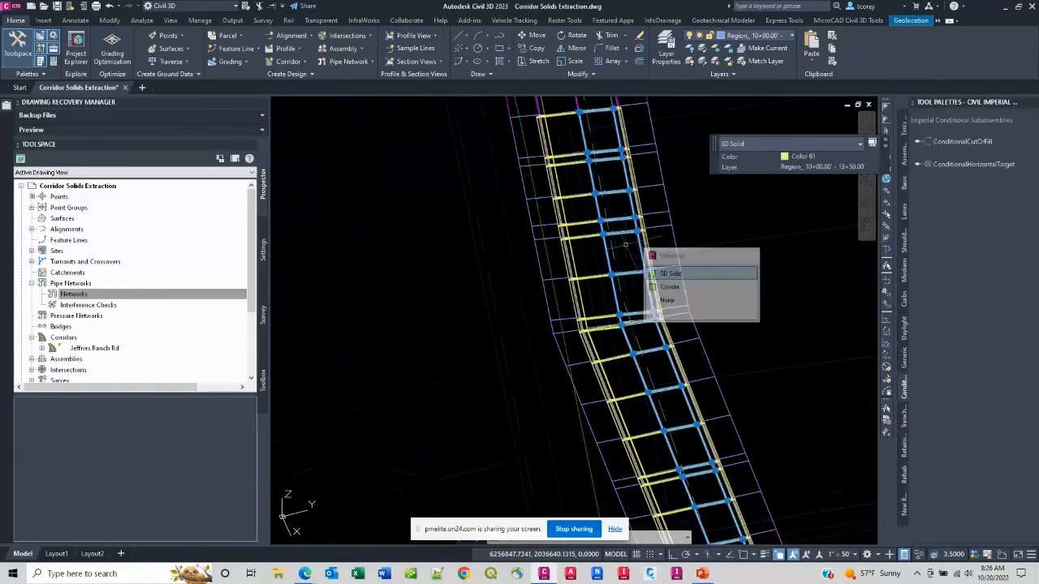
right_click(627, 243)
click(660, 401)
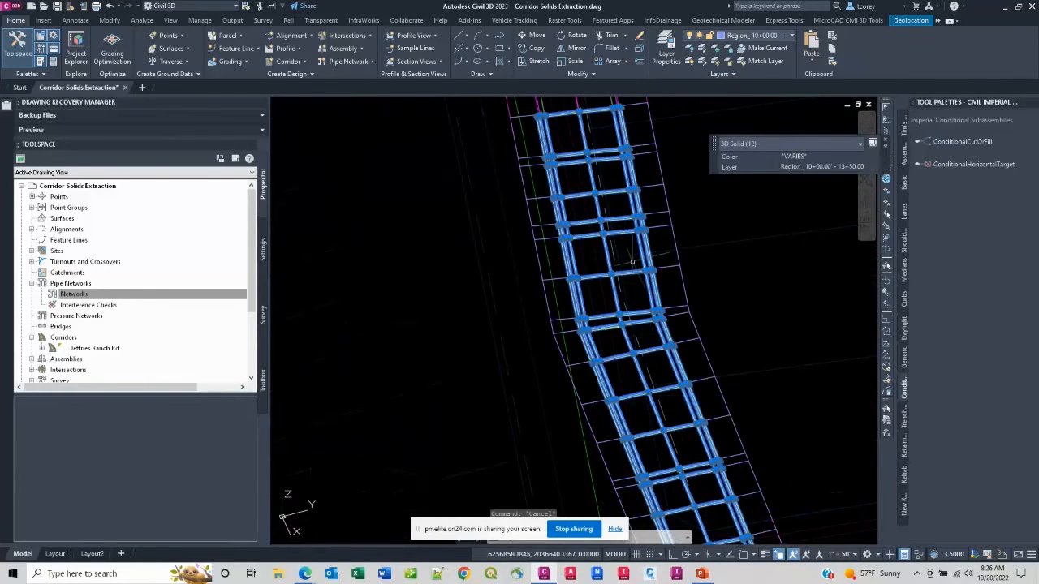
right_click(636, 297)
mouse_move(697, 333)
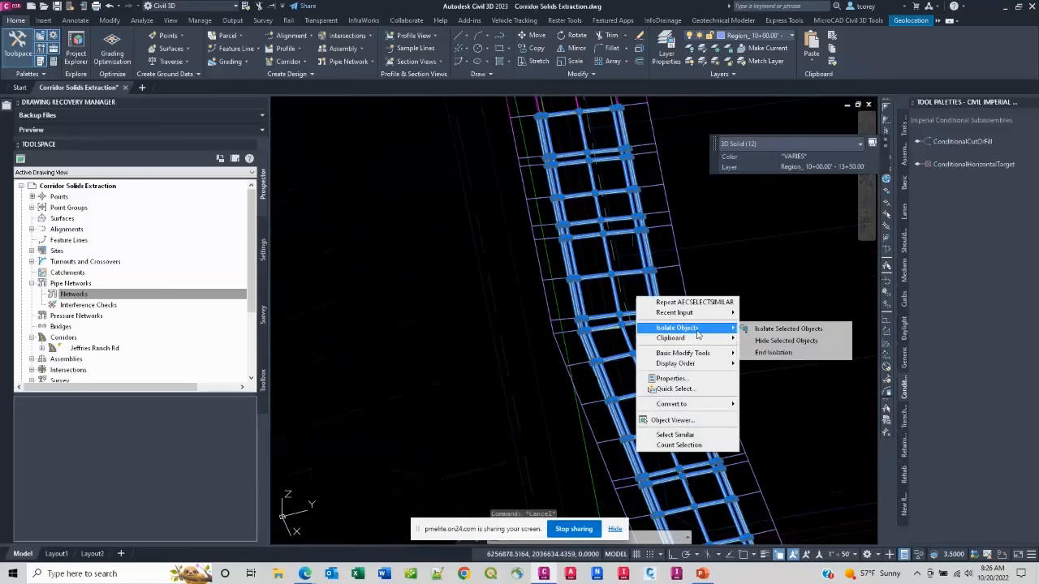
click(797, 329)
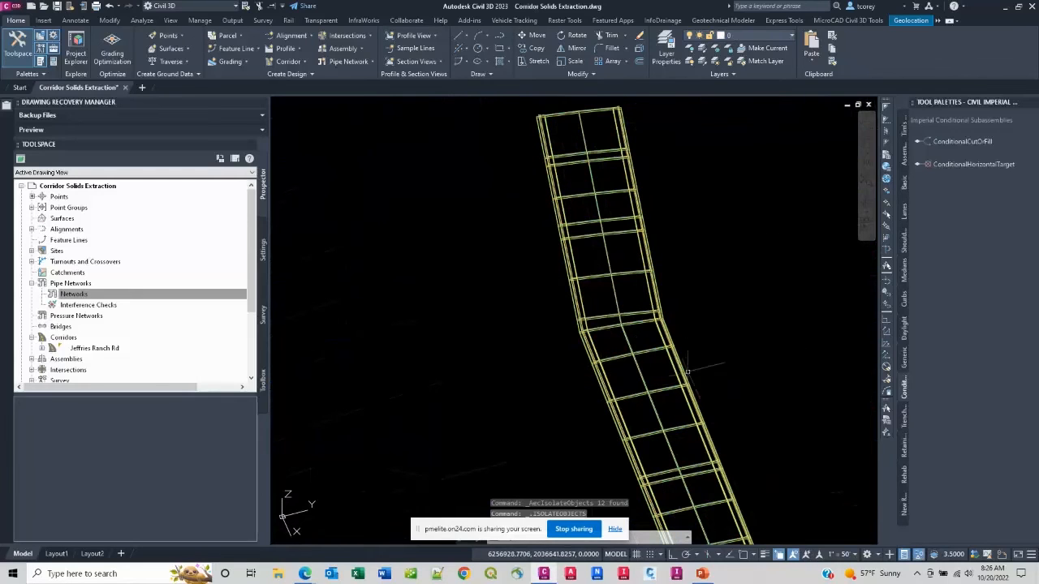
Step: Show the end section of the isolated solids in a low 3D side view with the Conceptual visual style
middle_drag(676, 391, 600, 124)
scroll(687, 398, up, 8)
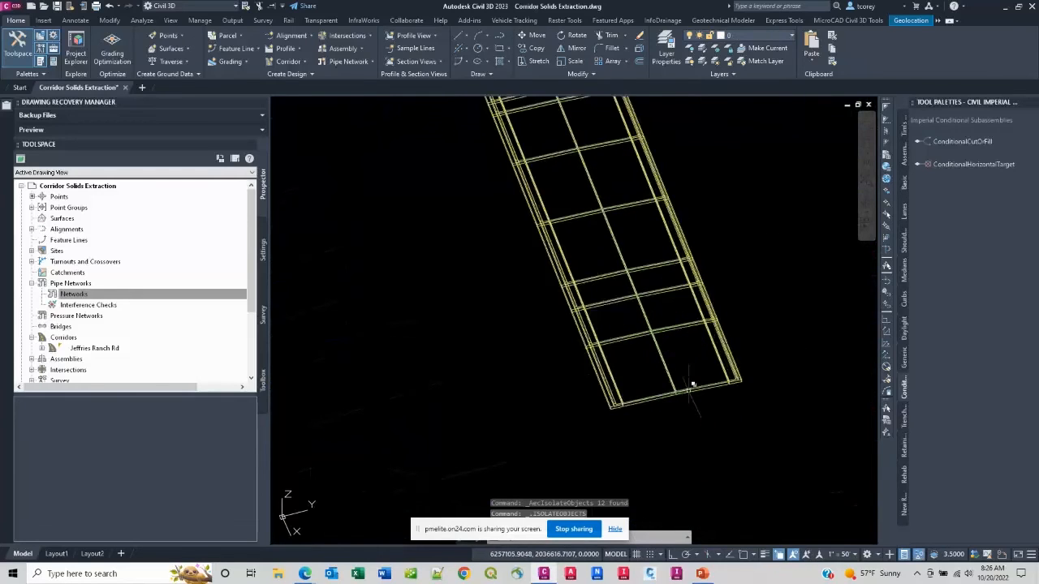
shift+middle_drag(687, 398, 663, 311)
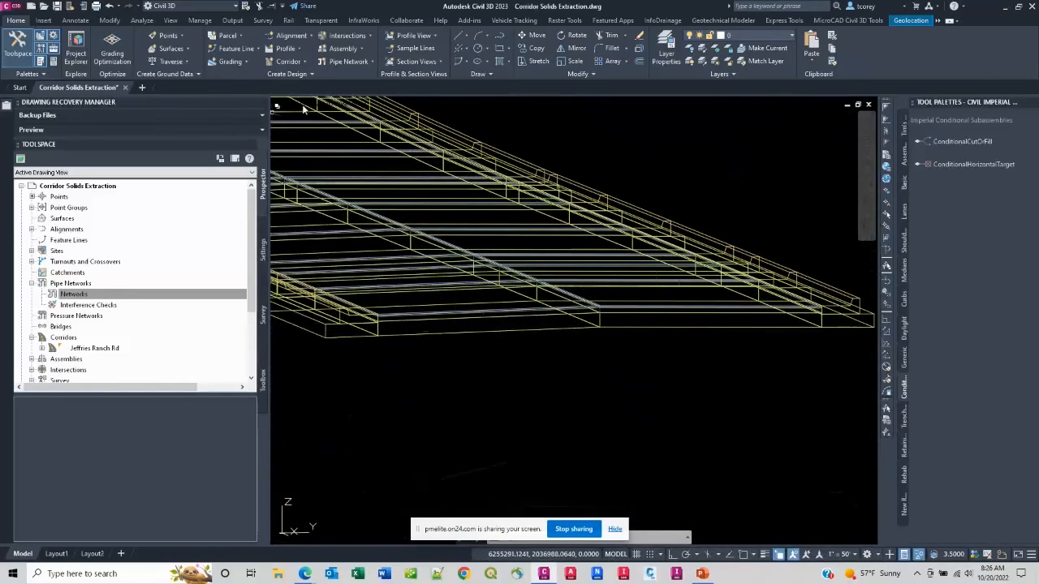
click(357, 105)
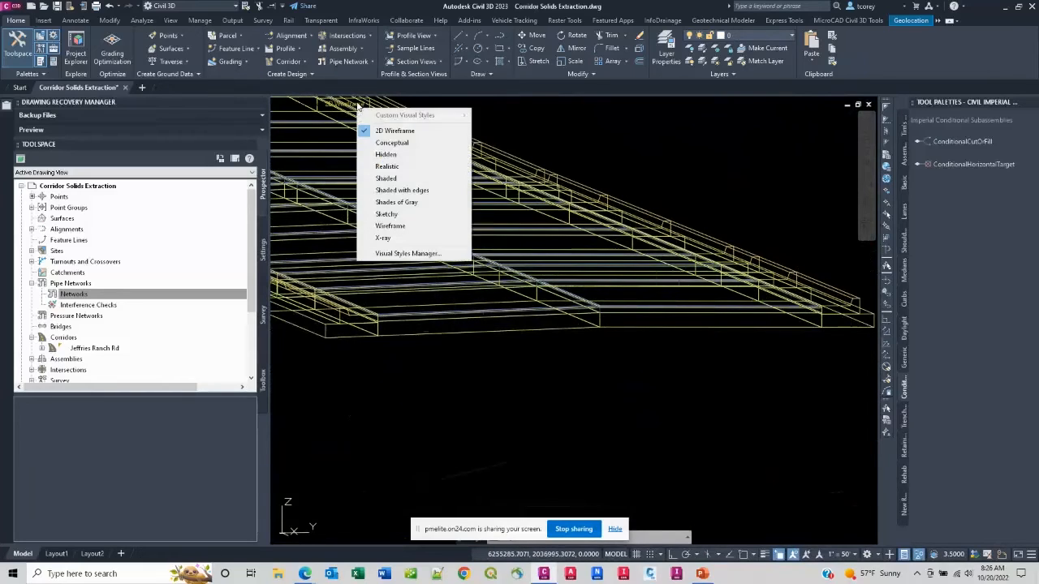
click(390, 143)
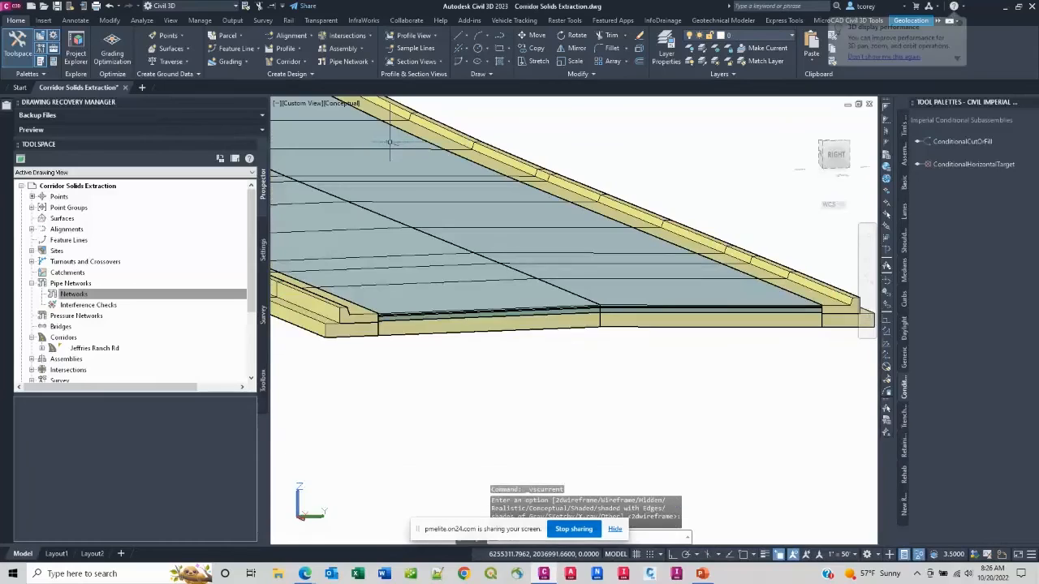
Step: Examine the thin pavement layer solids at the exposed end of the road by highlighting them individually
scroll(762, 294, up, 4)
click(762, 291)
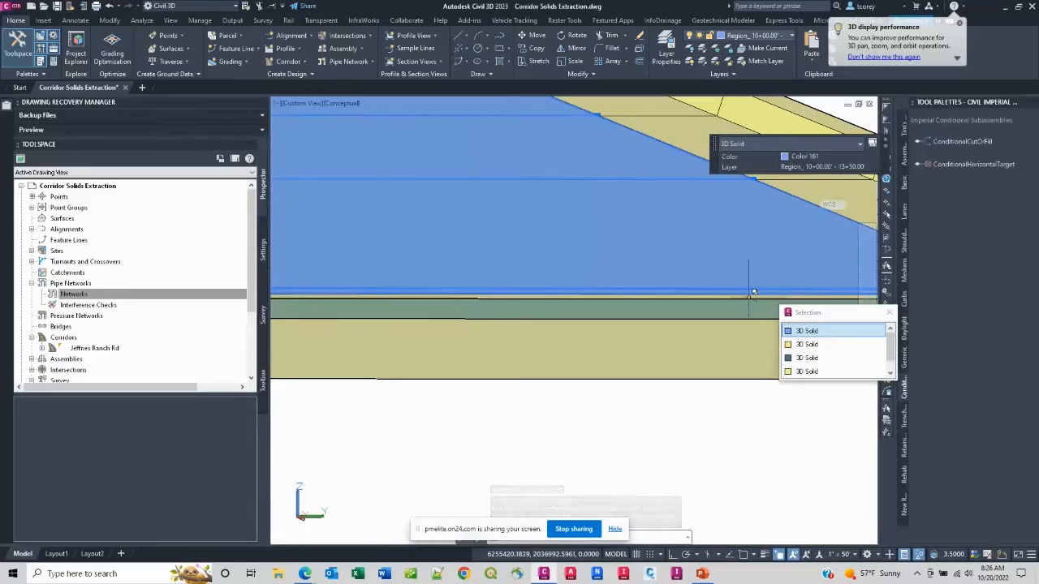
key(Escape)
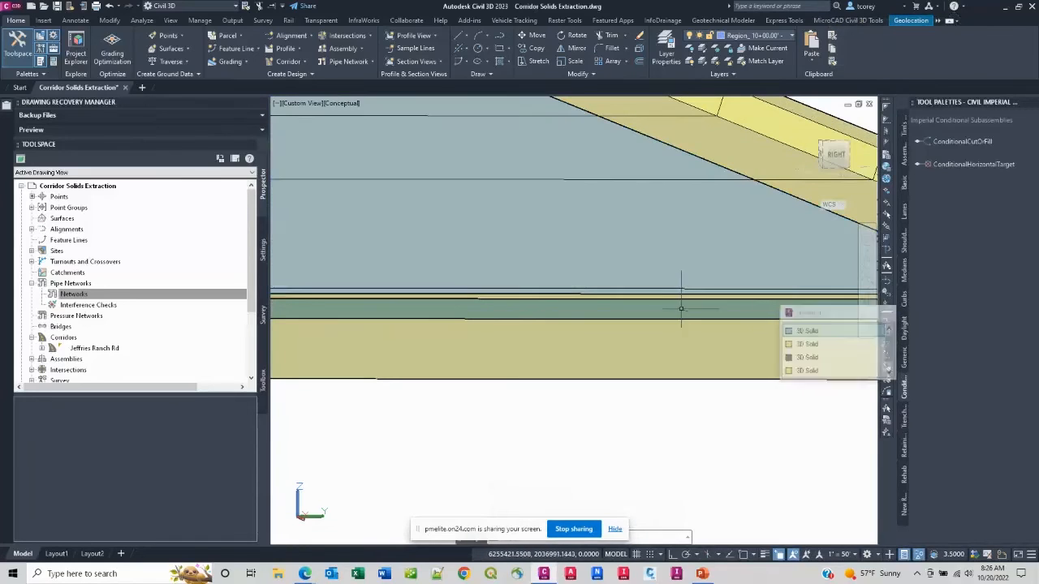
click(691, 295)
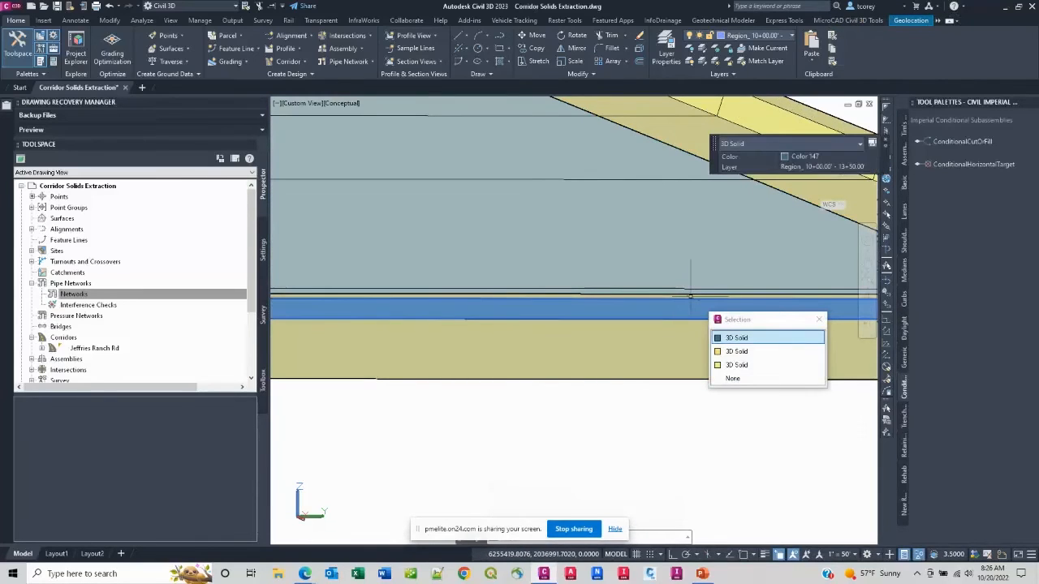
key(Escape)
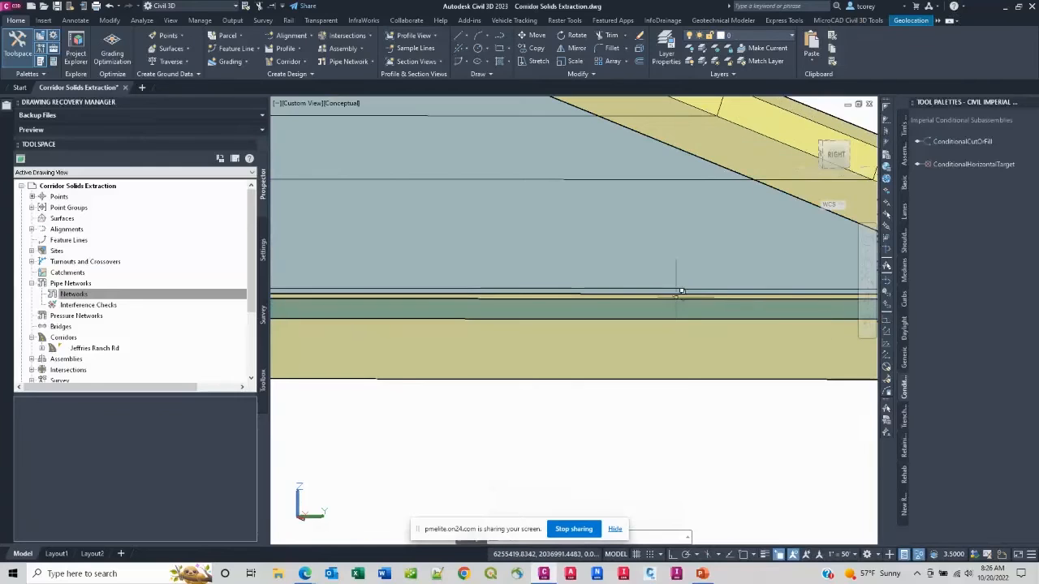
scroll(676, 295, up, 5)
click(675, 295)
key(Escape)
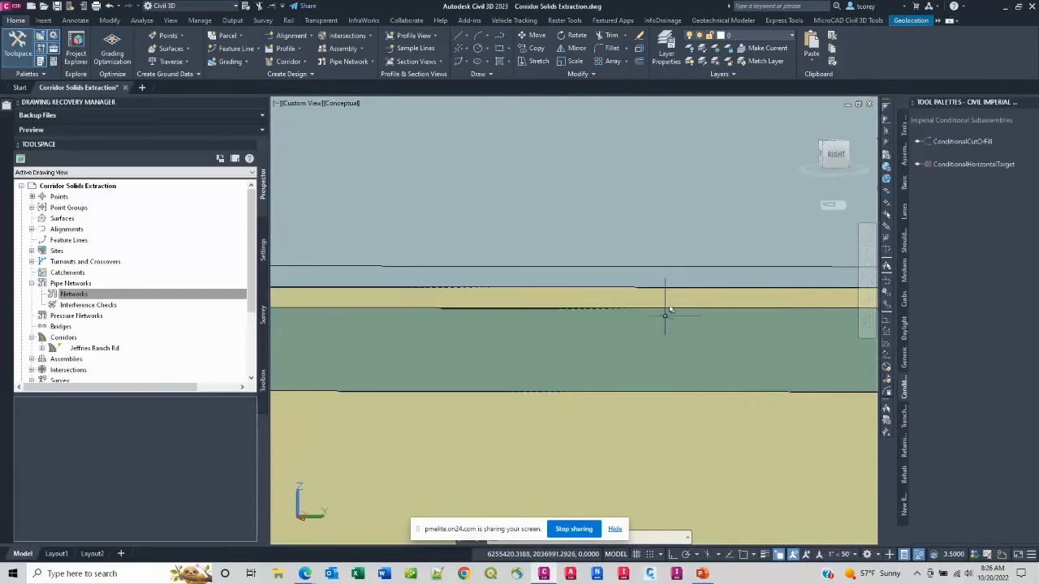
Step: Examine the thick bottom layer solid and the curb and gutter solid, finishing with the whole road segment in view
scroll(673, 325, down, 3)
click(665, 362)
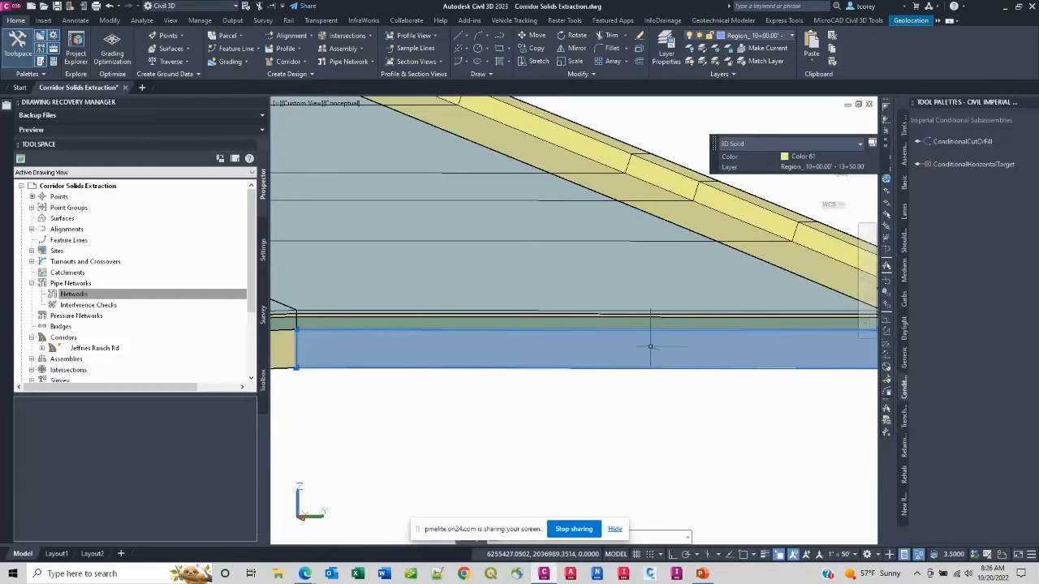
scroll(650, 346, down, 4)
key(Escape)
click(713, 323)
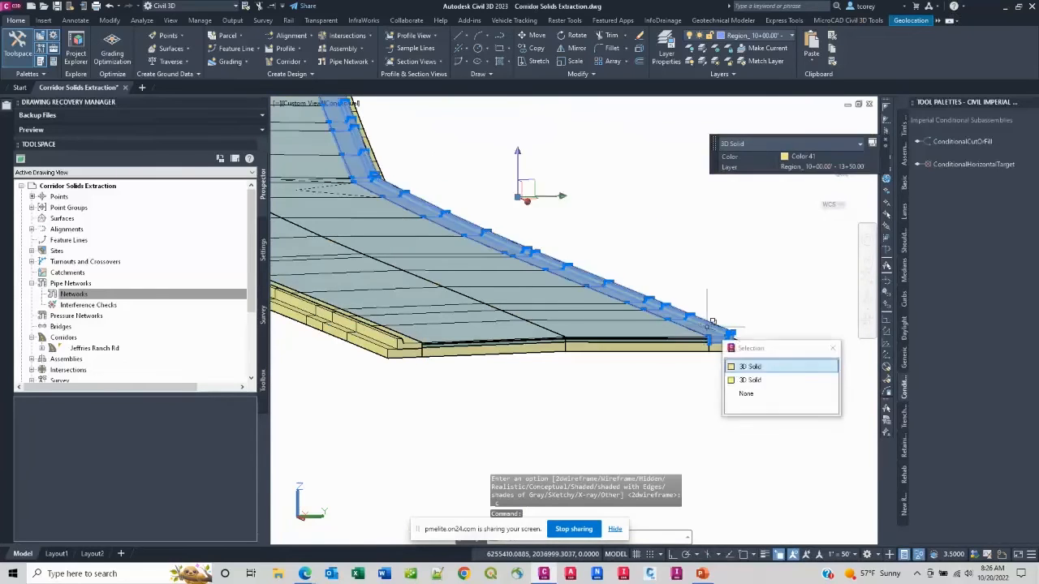
key(Escape)
scroll(552, 310, down, 4)
middle_drag(504, 310, 610, 332)
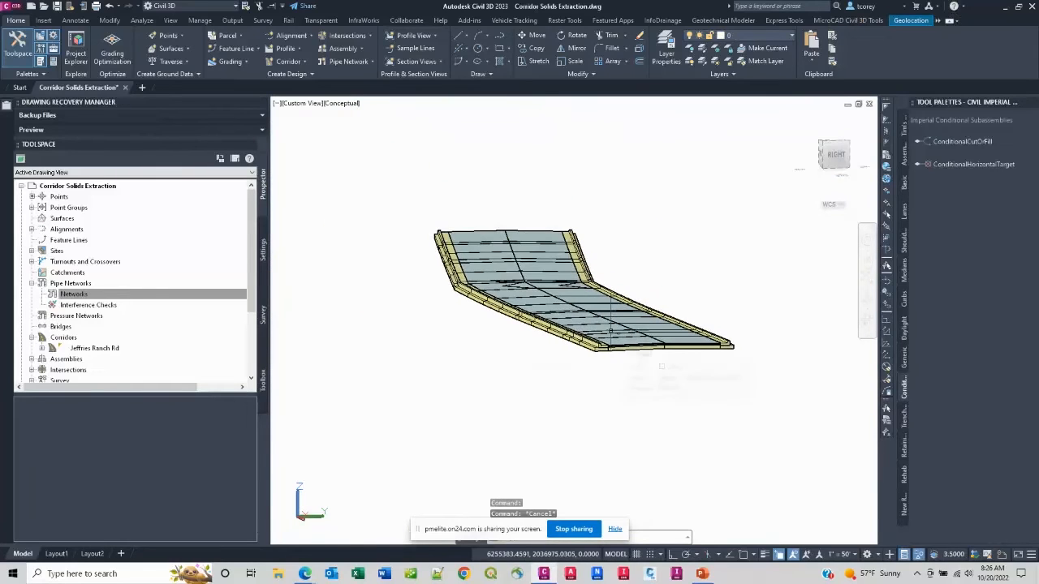
mouse_move(610, 332)
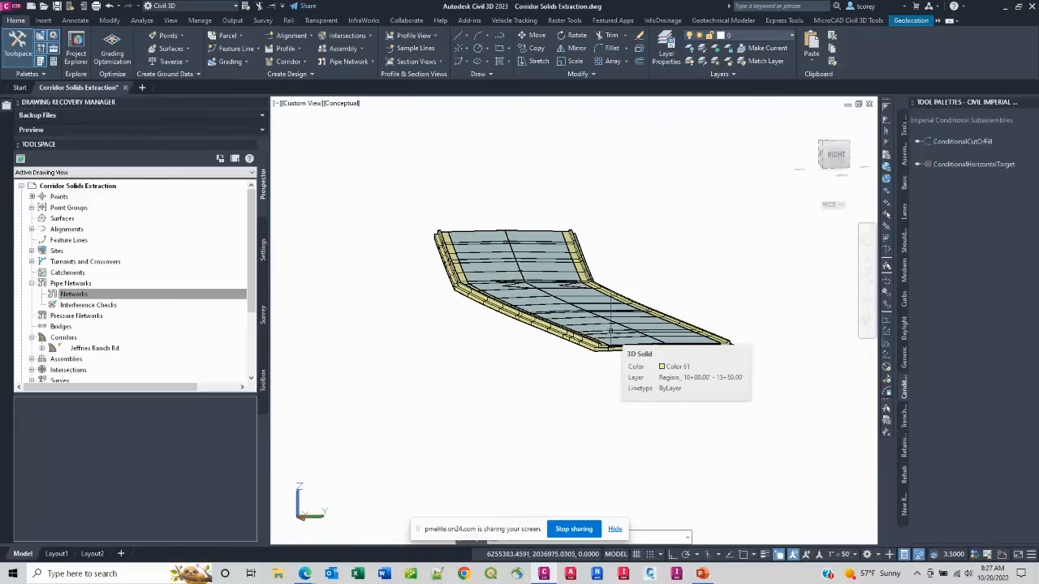
key(Escape)
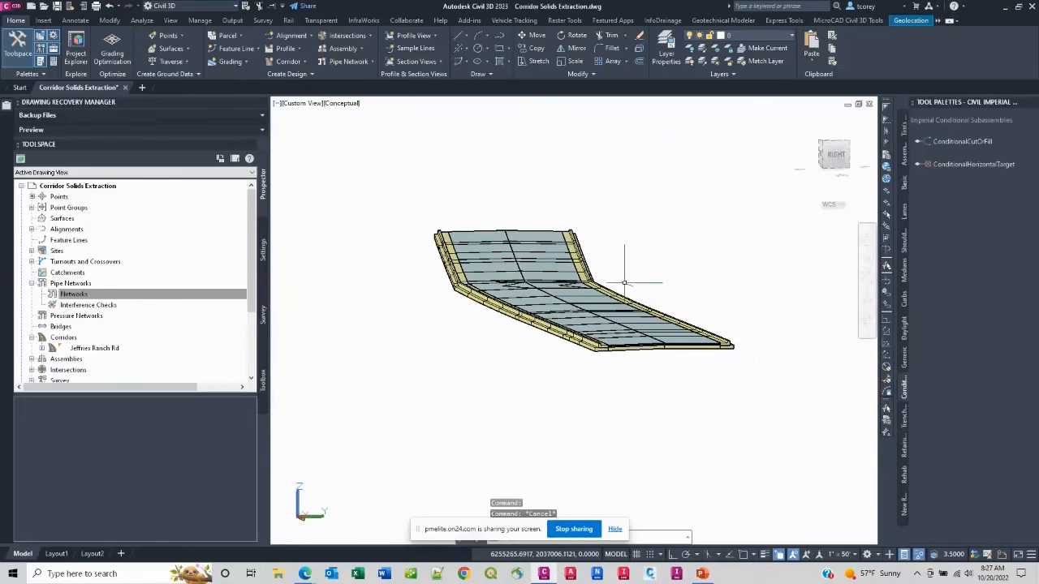
scroll(624, 284, down, 8)
scroll(633, 276, up, 3)
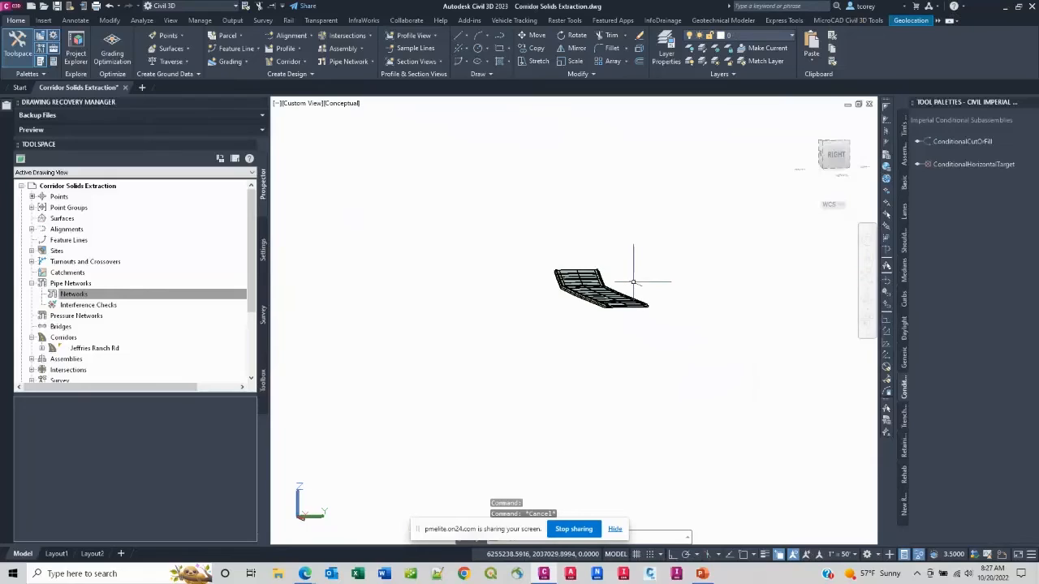
Step: Hide the screen-sharing notice covering the command line and end the object isolation with the unhide command
click(614, 530)
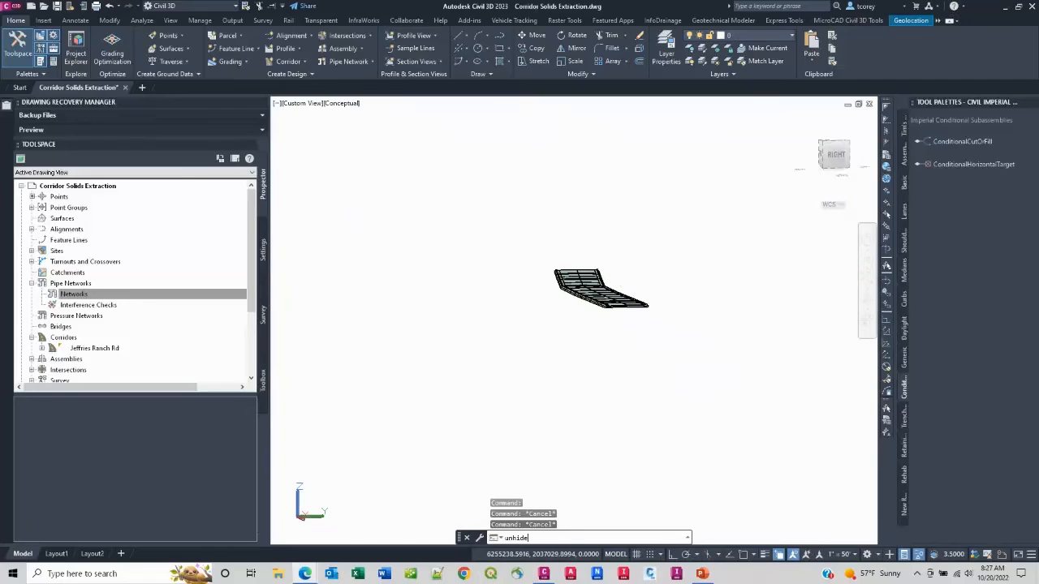
key(Return)
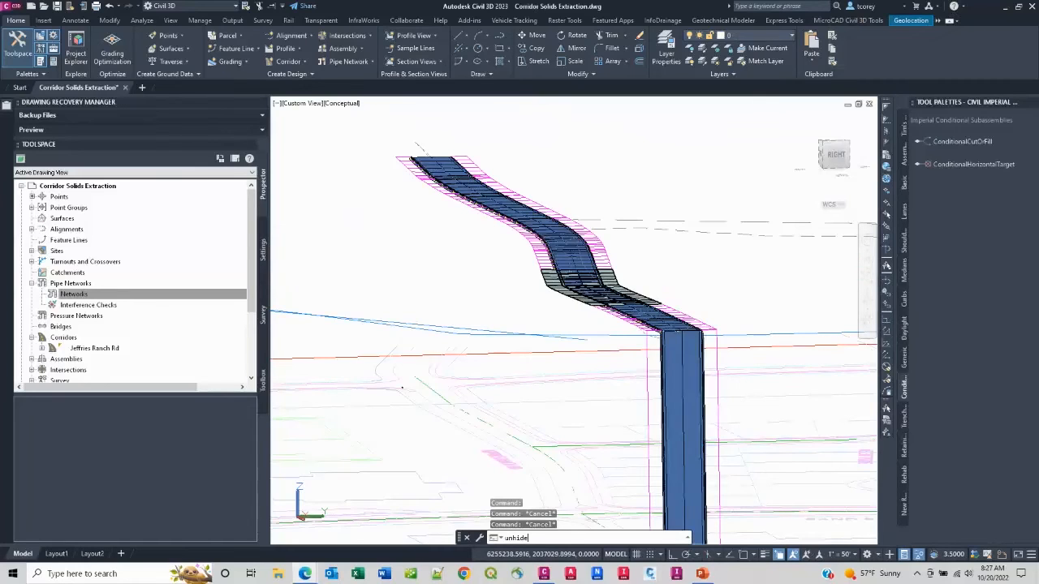
key(Return)
key(Return)
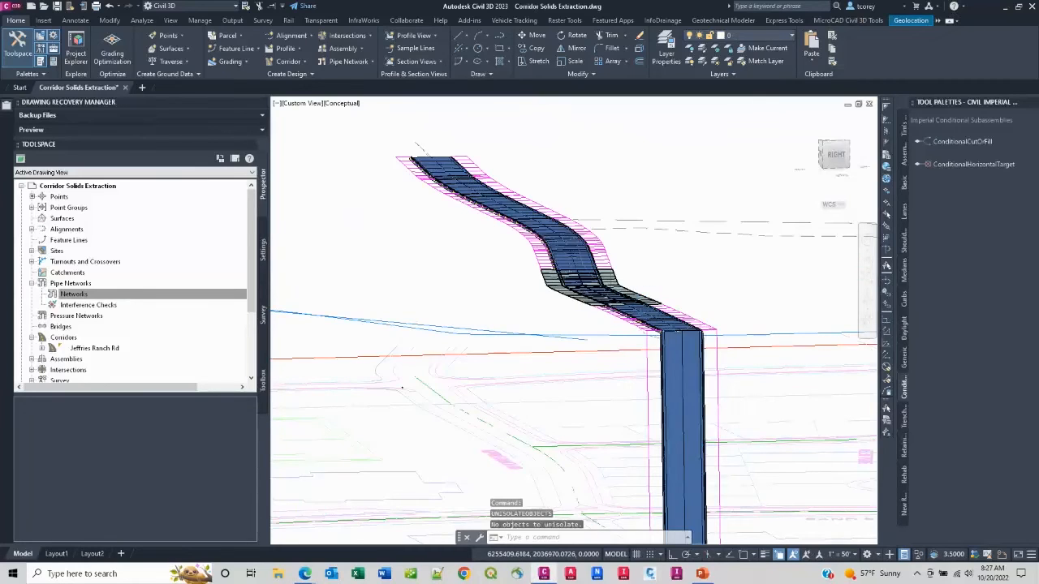
Step: Examine the full drawing around the corridor in 3D and check the Surfaces collection in Prospector
scroll(595, 311, down, 6)
scroll(594, 310, down, 3)
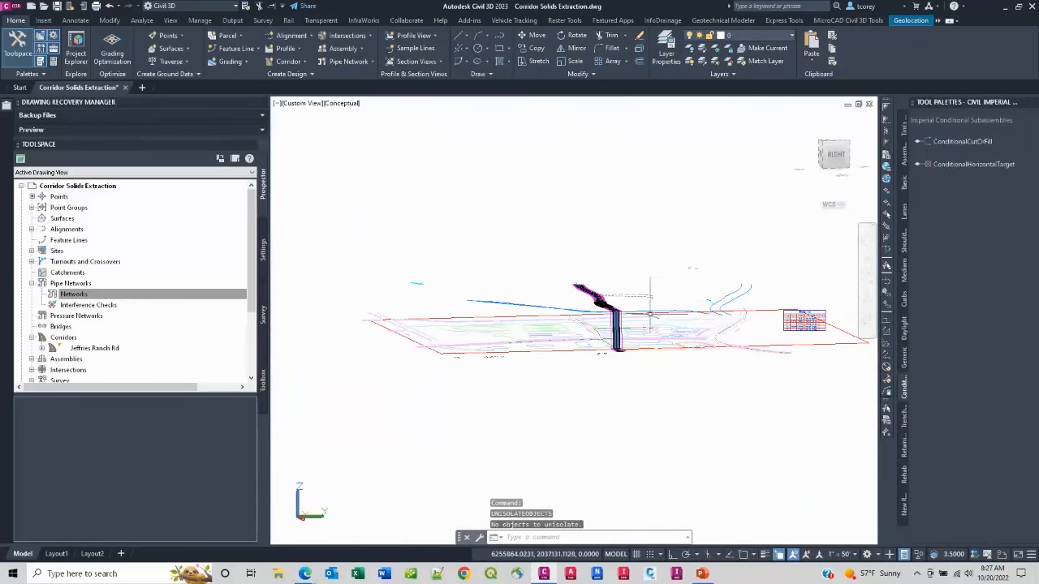
middle_drag(716, 326, 643, 322)
scroll(718, 325, up, 4)
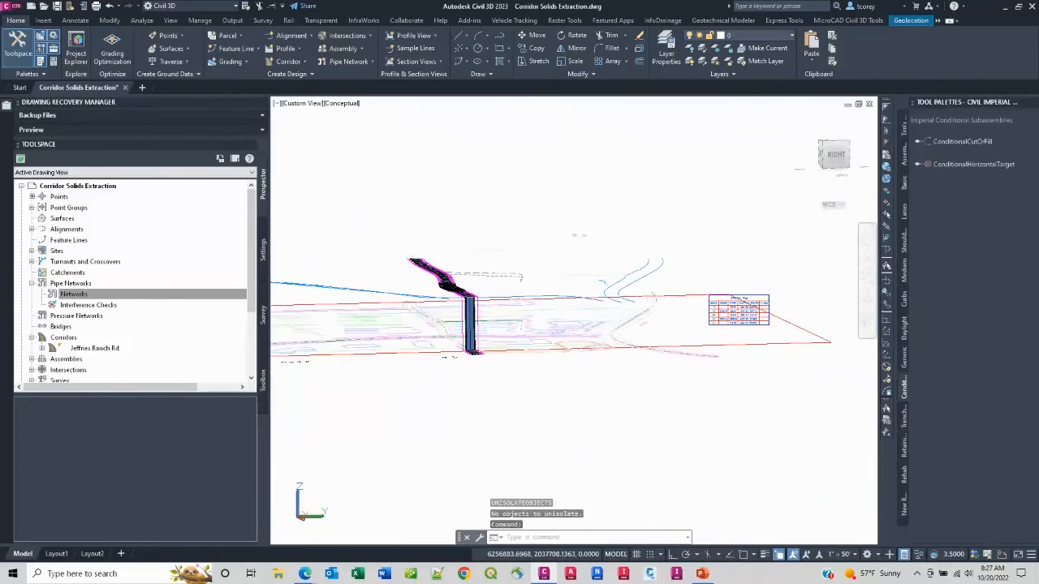
click(59, 219)
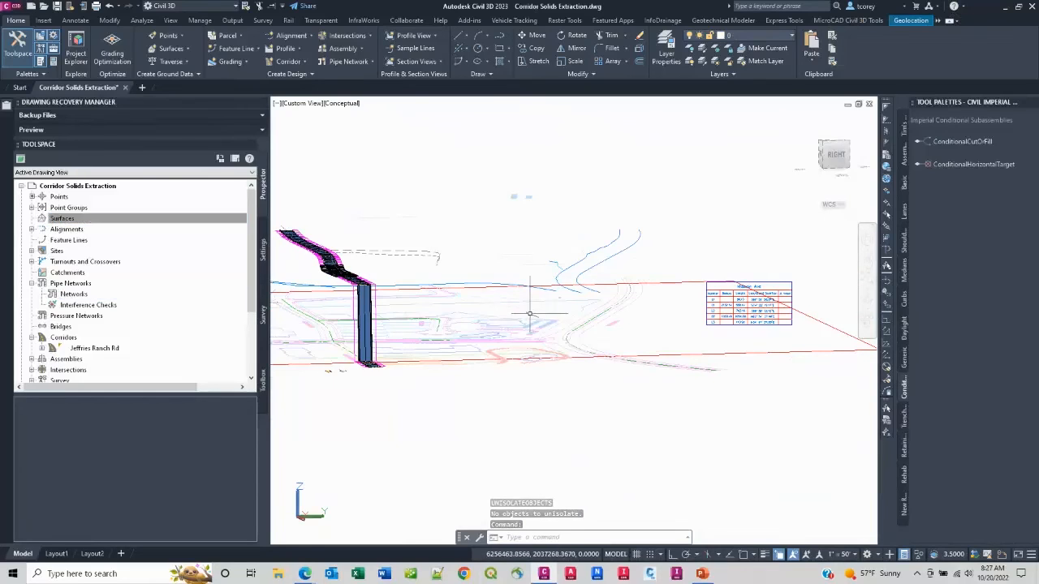
scroll(530, 314, down, 6)
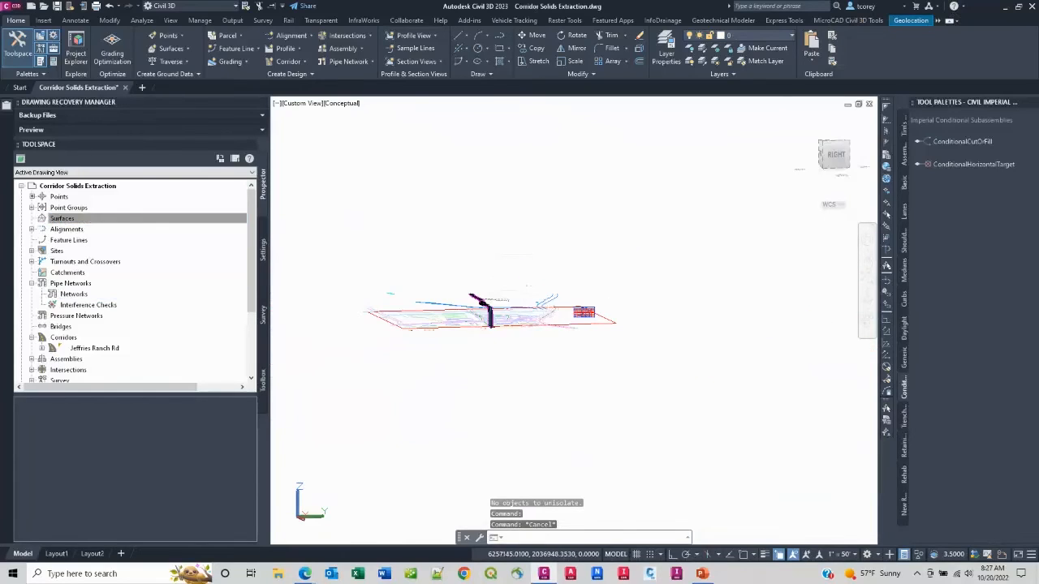
middle_drag(516, 323, 587, 322)
key(Escape)
key(Escape)
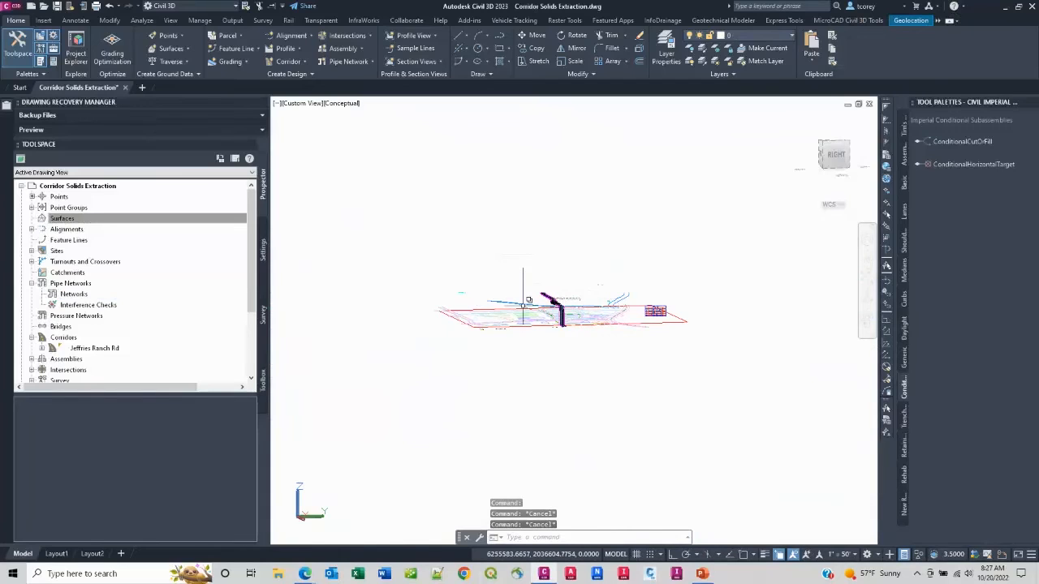
scroll(519, 302, up, 5)
scroll(641, 297, up, 5)
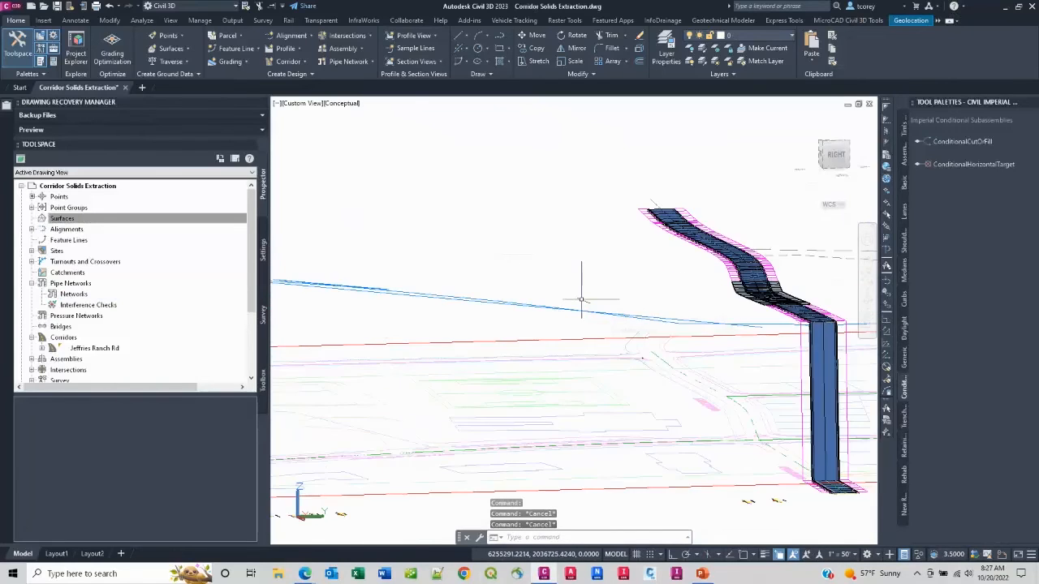
scroll(580, 297, down, 6)
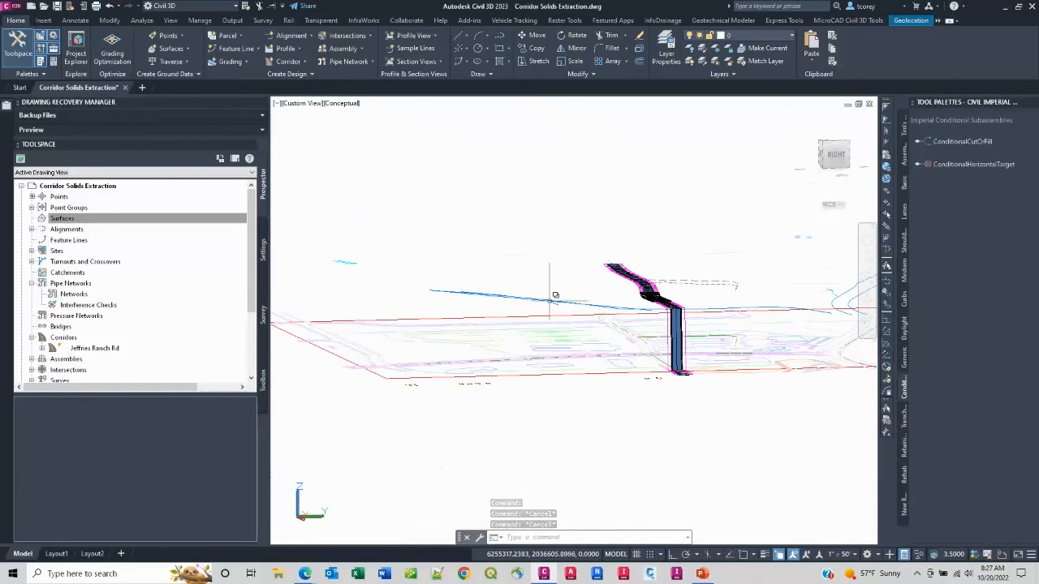
scroll(554, 292, down, 3)
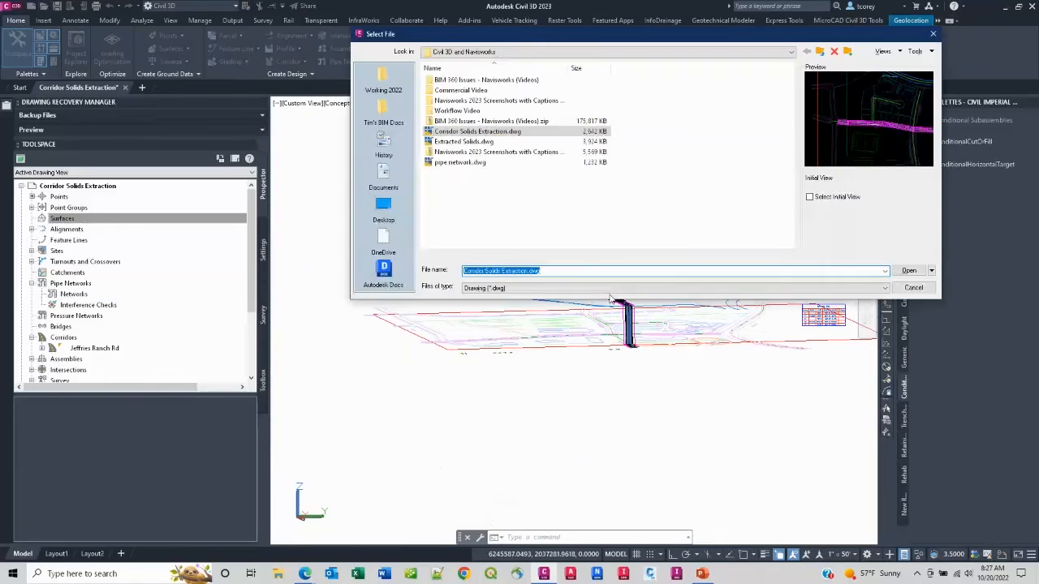
Step: Open the drawing pipe network.dwg from the Civil 3D and Navisworks folder
click(468, 142)
click(467, 163)
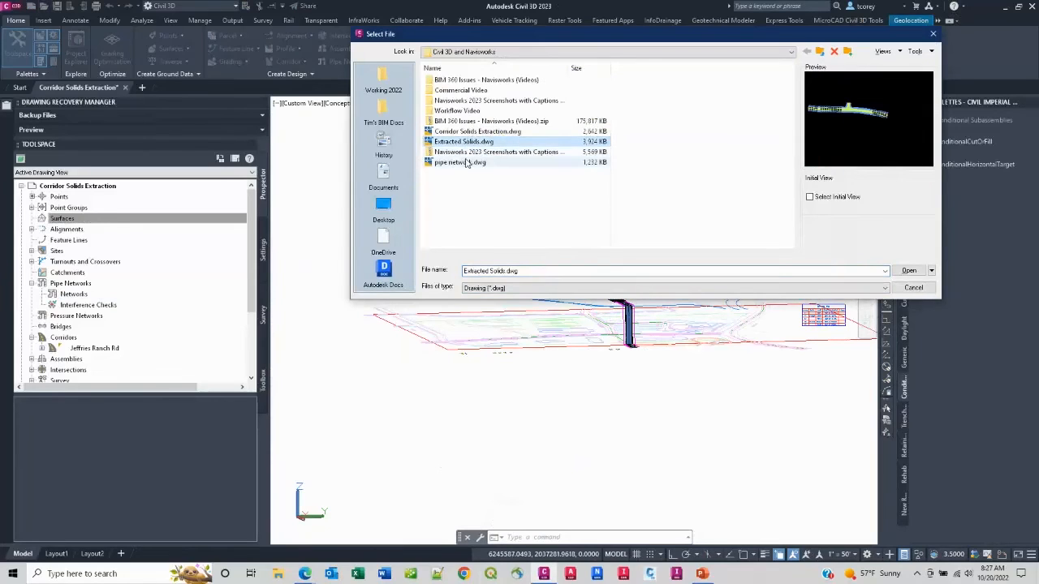
click(908, 270)
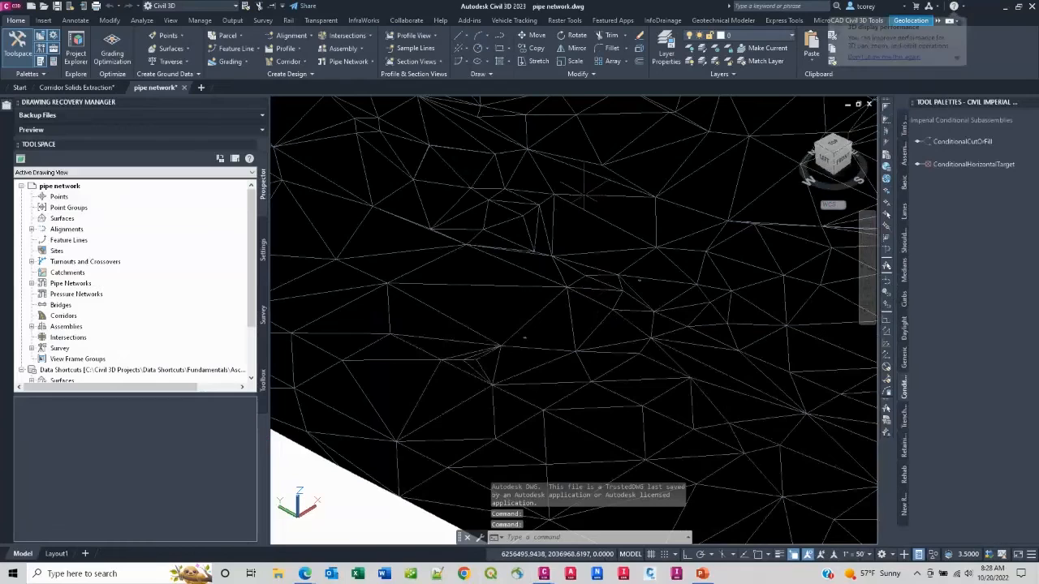
Step: Delete the terrain 3D solid covering the pipe network and check the Surfaces collection in Prospector
click(598, 210)
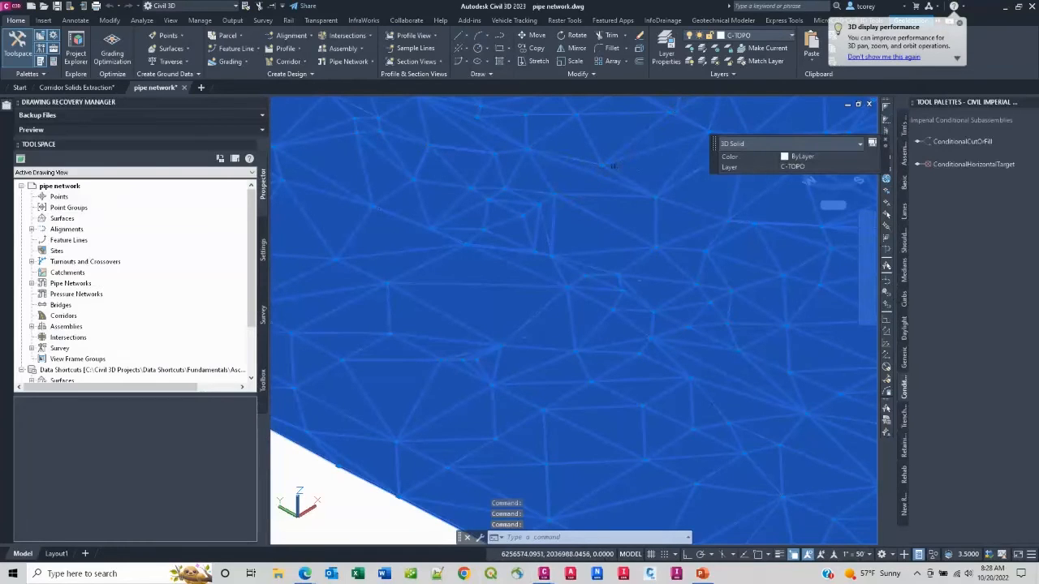
key(Delete)
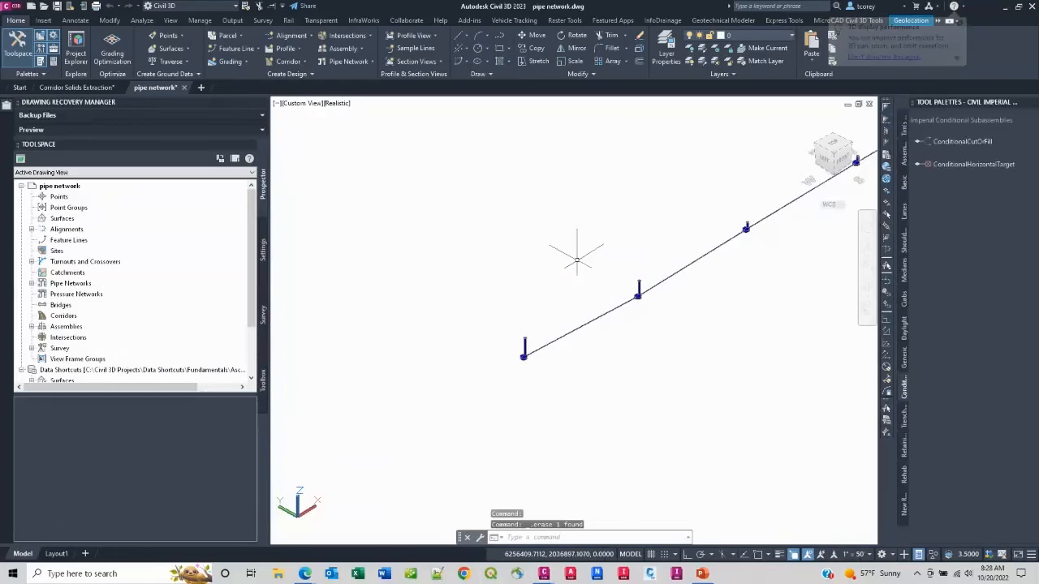
click(61, 218)
key(Escape)
key(Escape)
key(Escape)
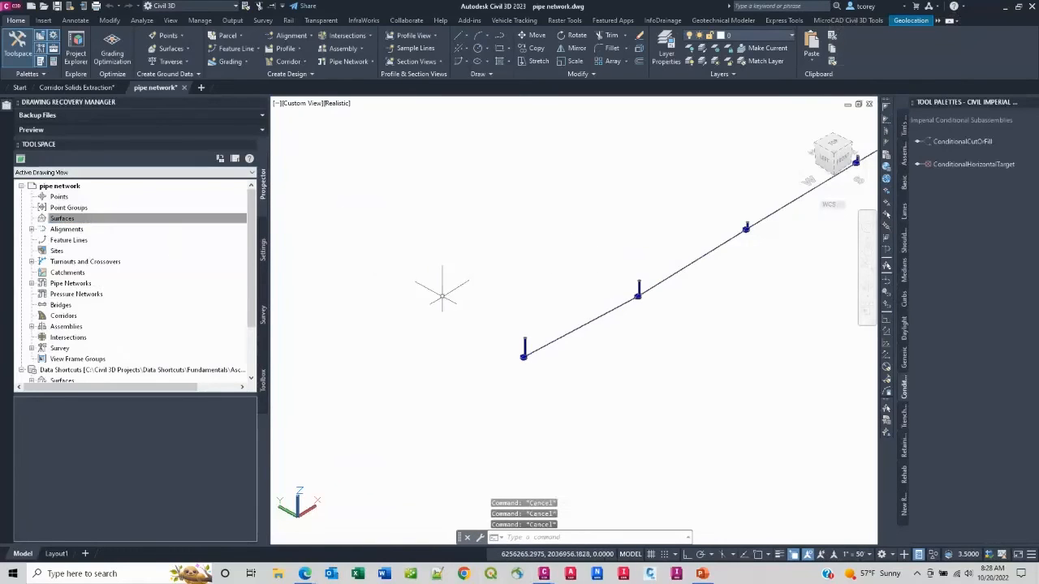
scroll(466, 290, down, 5)
scroll(549, 264, up, 4)
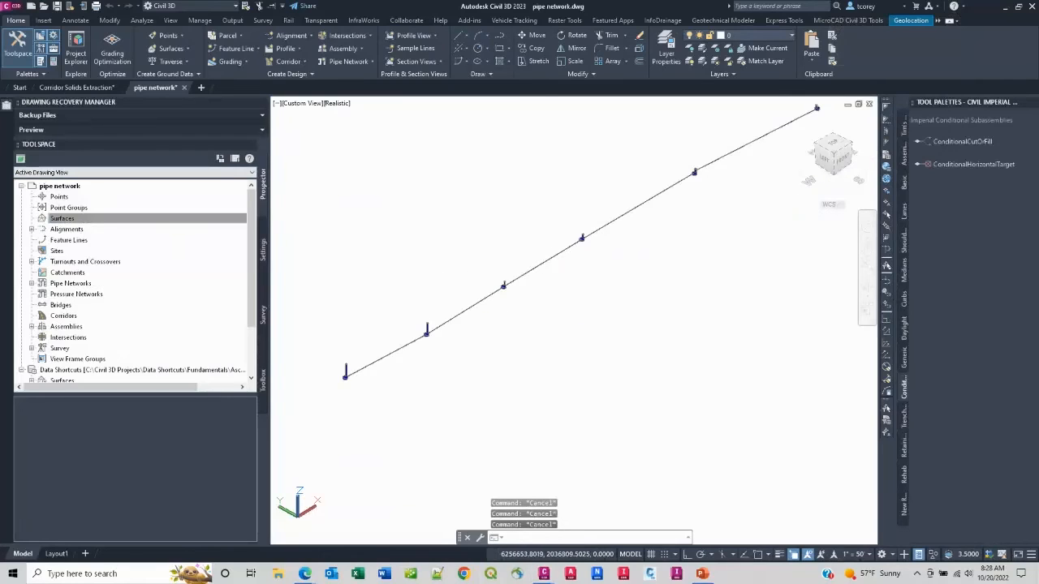
middle_drag(550, 264, 580, 294)
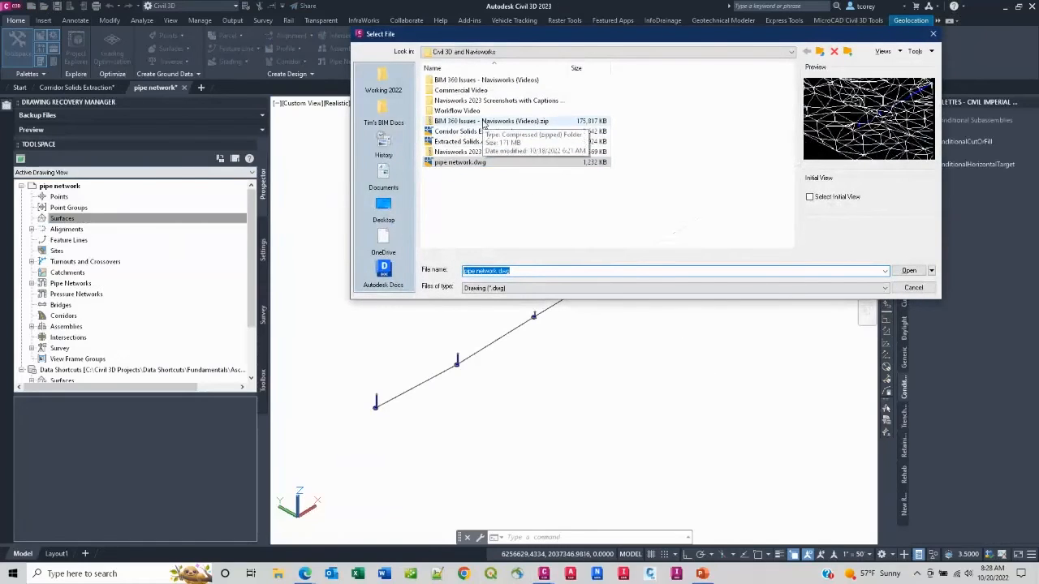
Step: Open SurfaceAnalysis_FINISHED.dwg from the Chapter 04 -- Surfaces folder of _Mastering Civil 3D 2013, reached through the Tutorials shortcut in the desktop Shortcuts folder
click(470, 144)
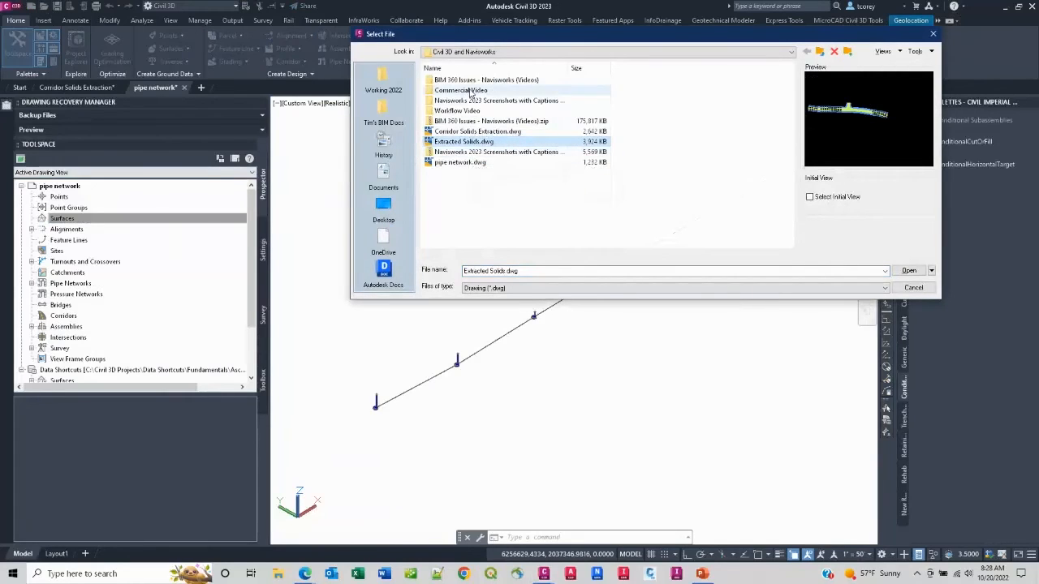
click(783, 51)
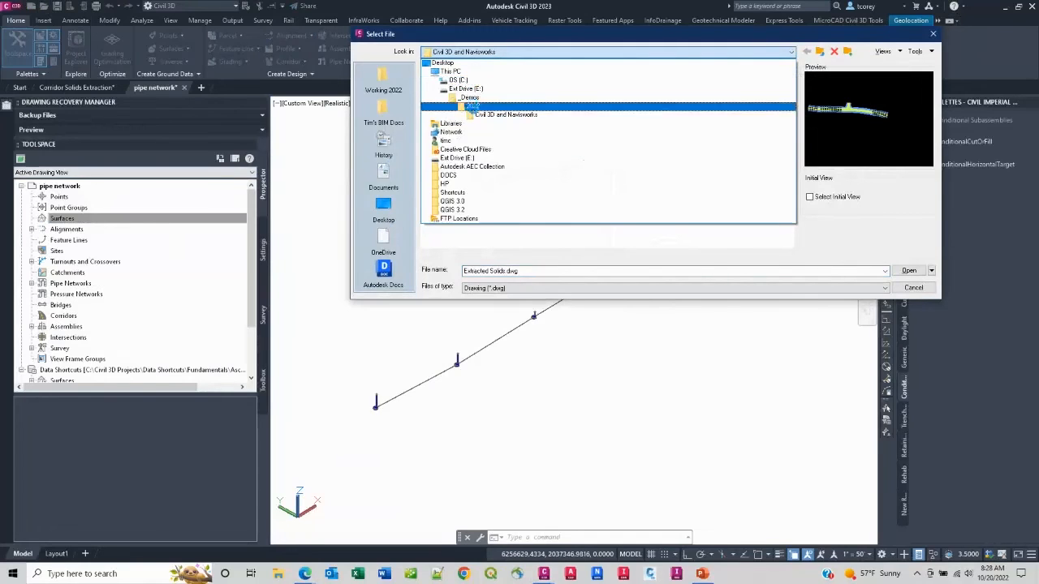
click(447, 63)
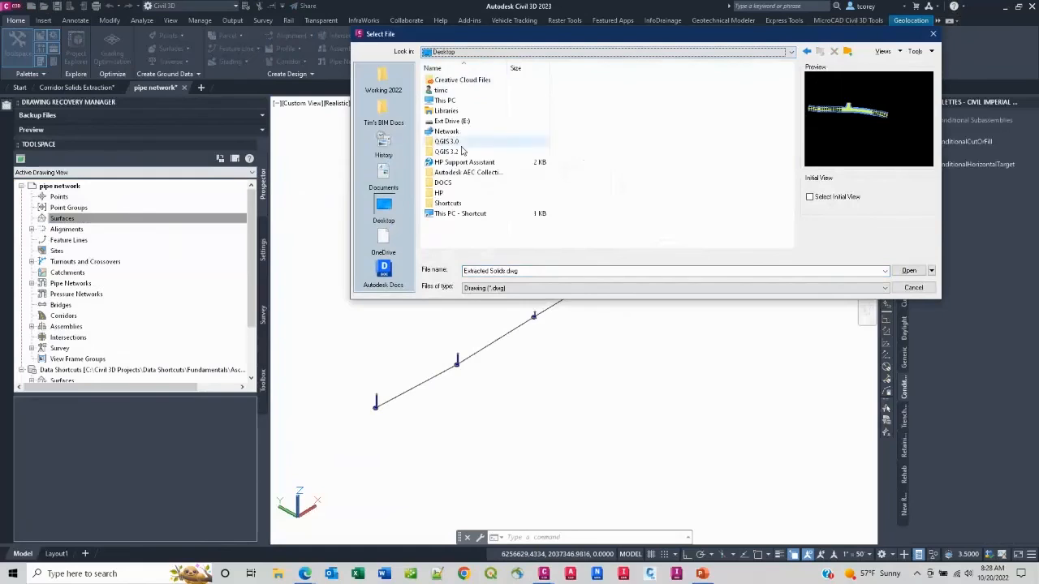
click(451, 205)
double_click(452, 205)
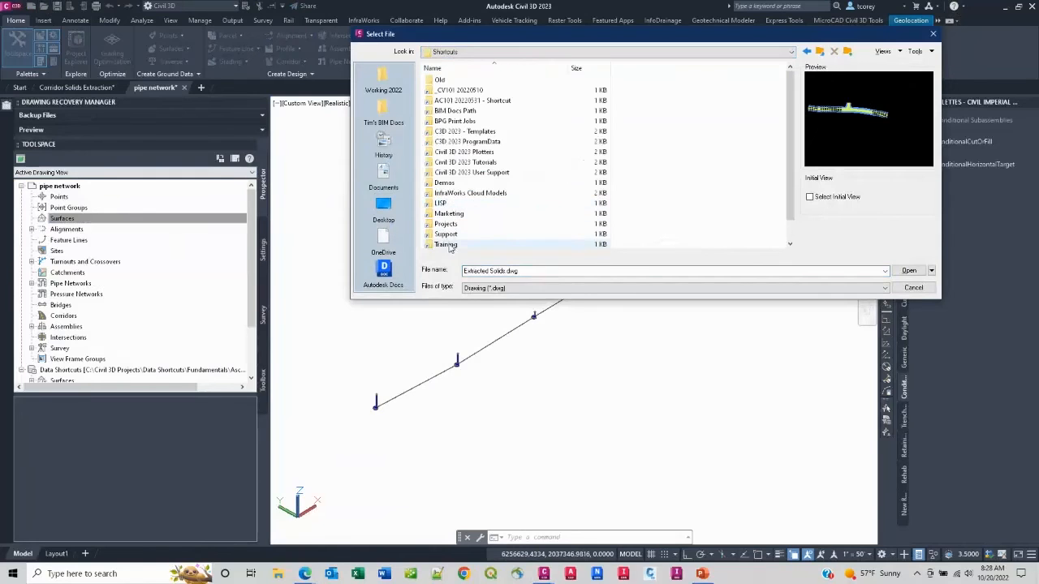
click(449, 244)
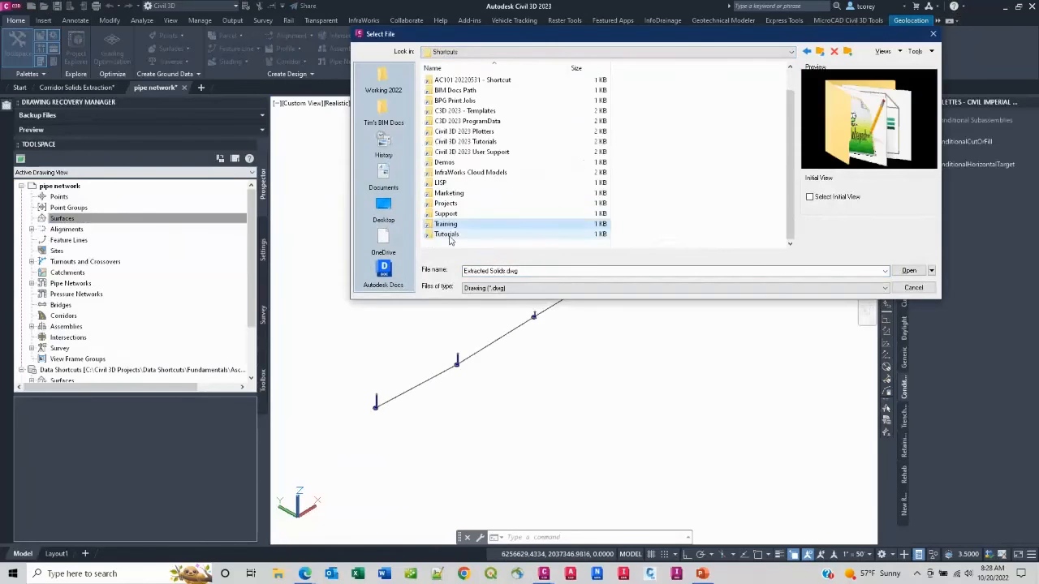
double_click(450, 243)
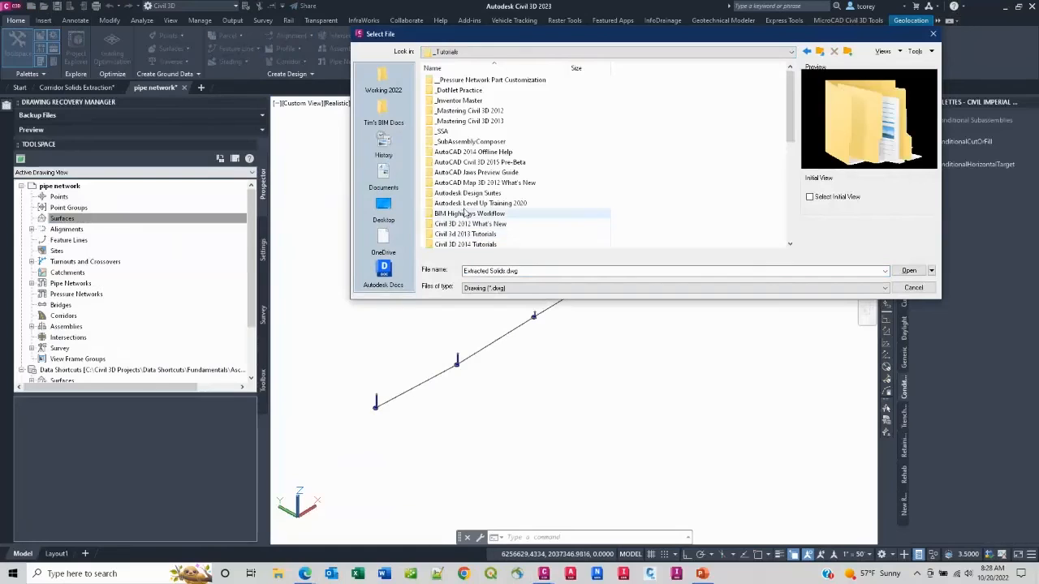
double_click(477, 121)
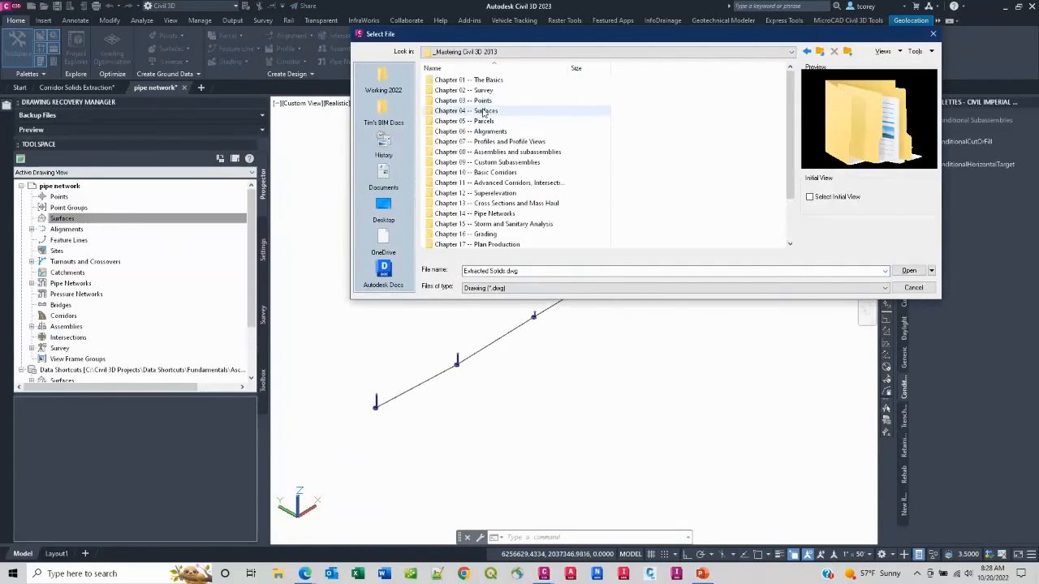
double_click(484, 111)
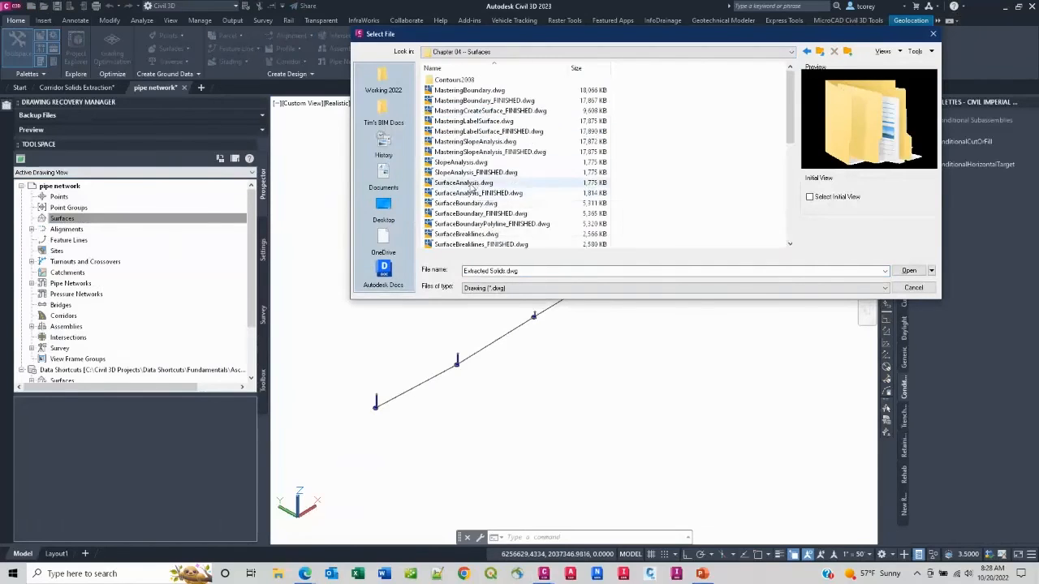
click(478, 193)
click(908, 271)
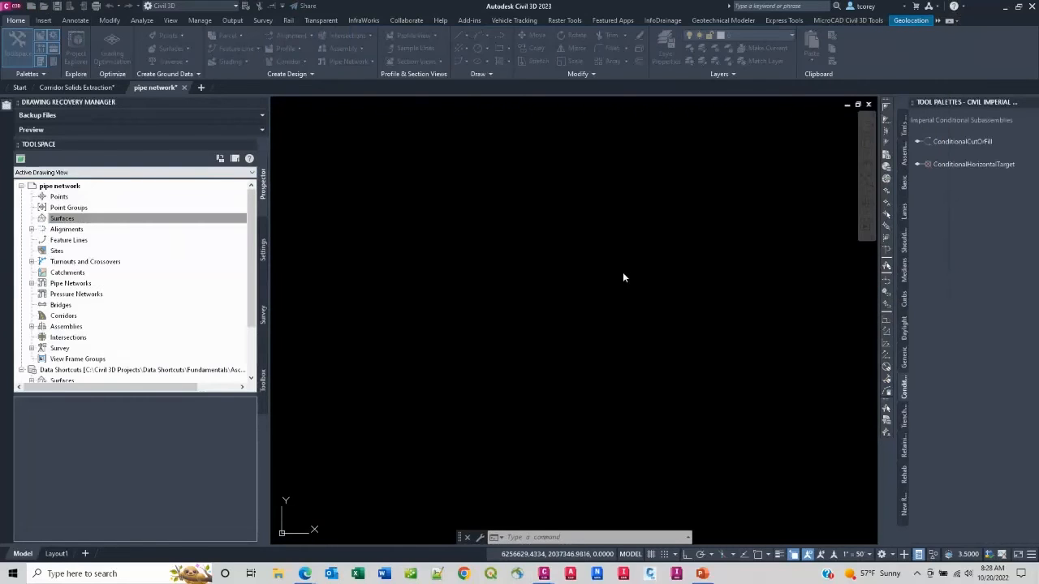
Step: Extract a solid from the EG surface with a depth of 5 and insert it into the current drawing on layer C-TOPO
click(587, 303)
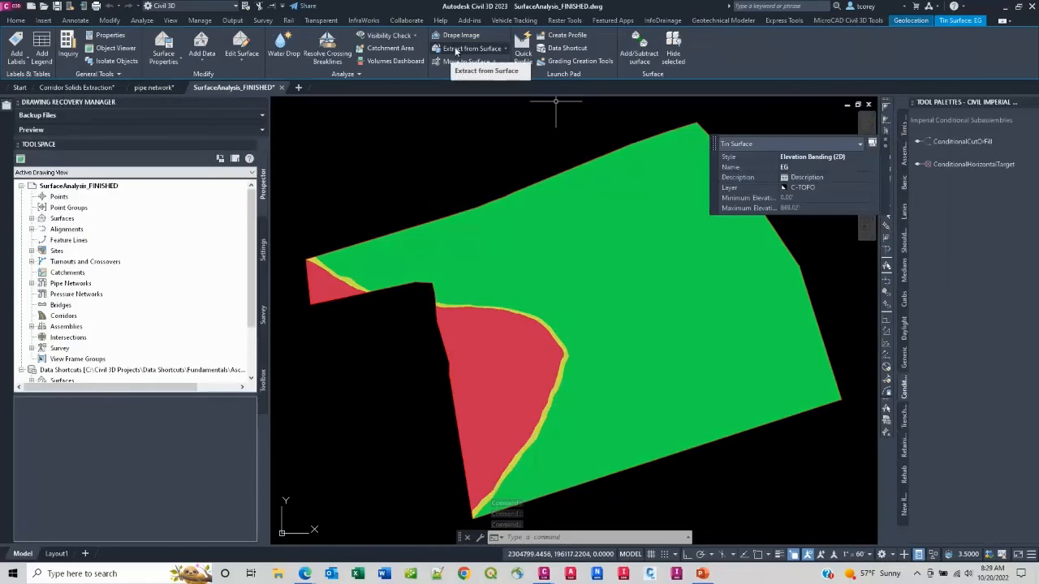
click(488, 49)
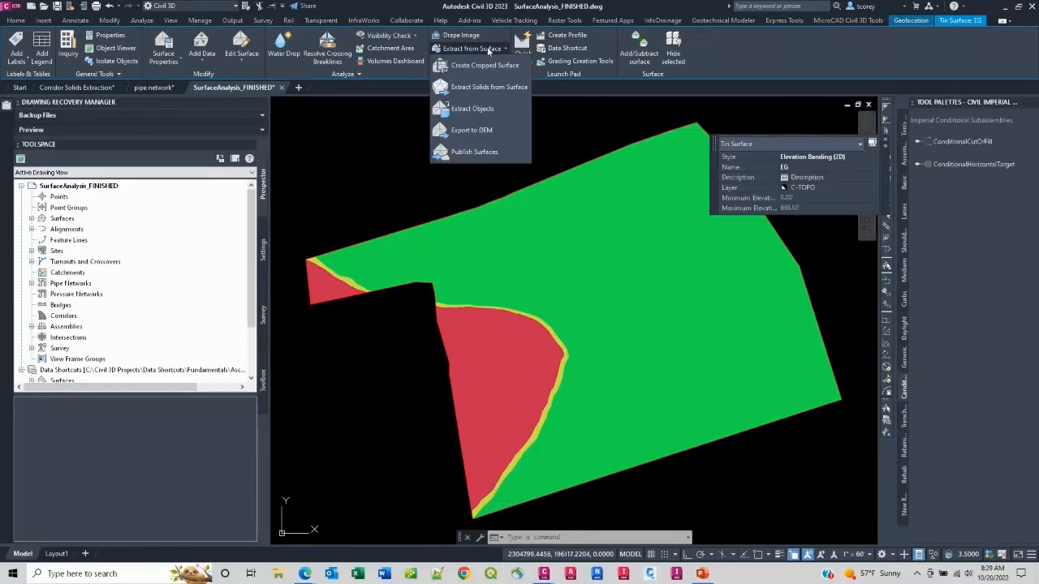
click(482, 88)
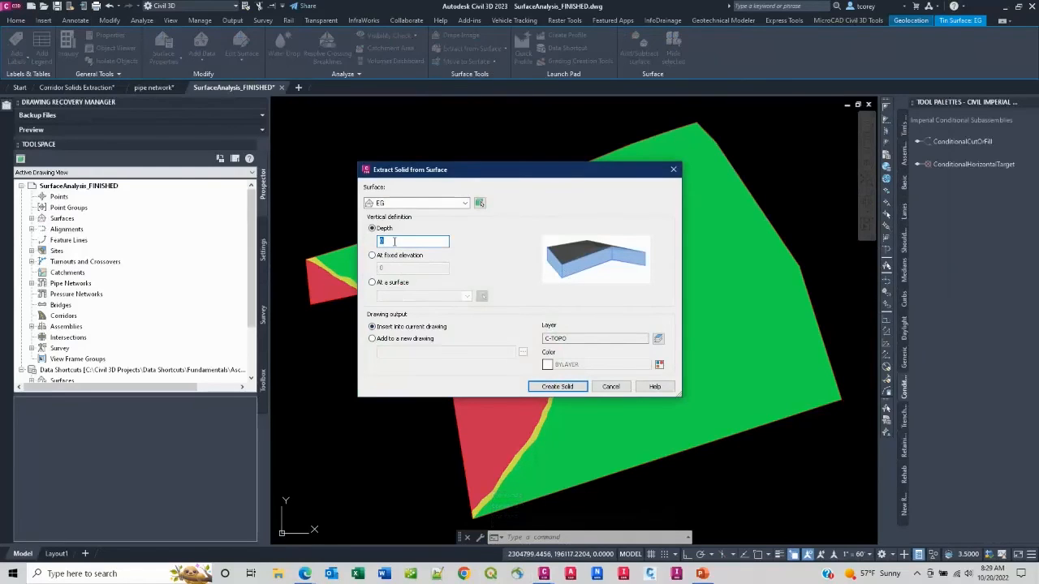
text(5)
click(546, 387)
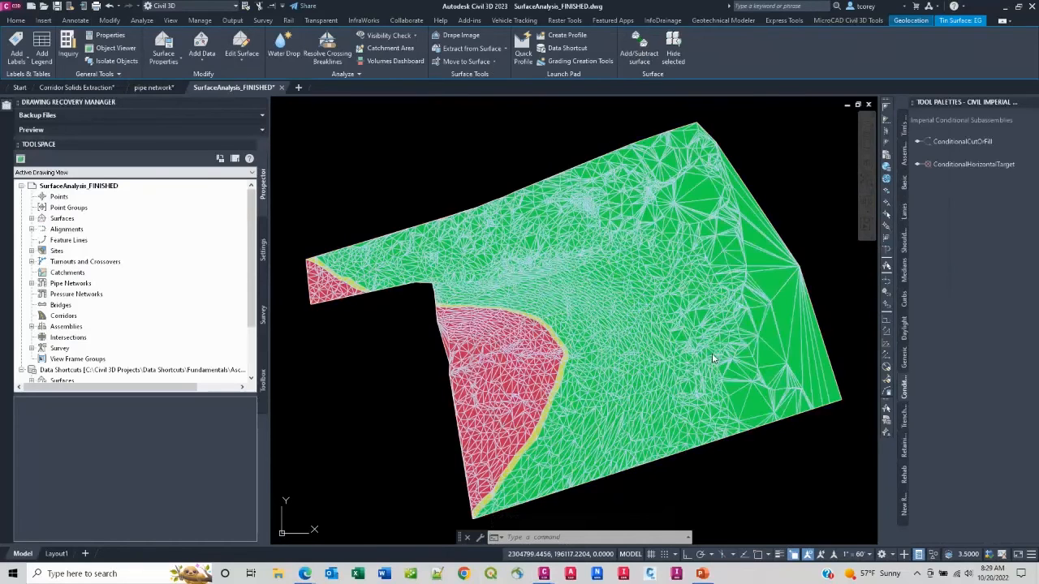
Step: Examine the extracted terrain solid's thickness and triangulated faces in the Object Viewer, ending with the whole site in the drawing
click(656, 355)
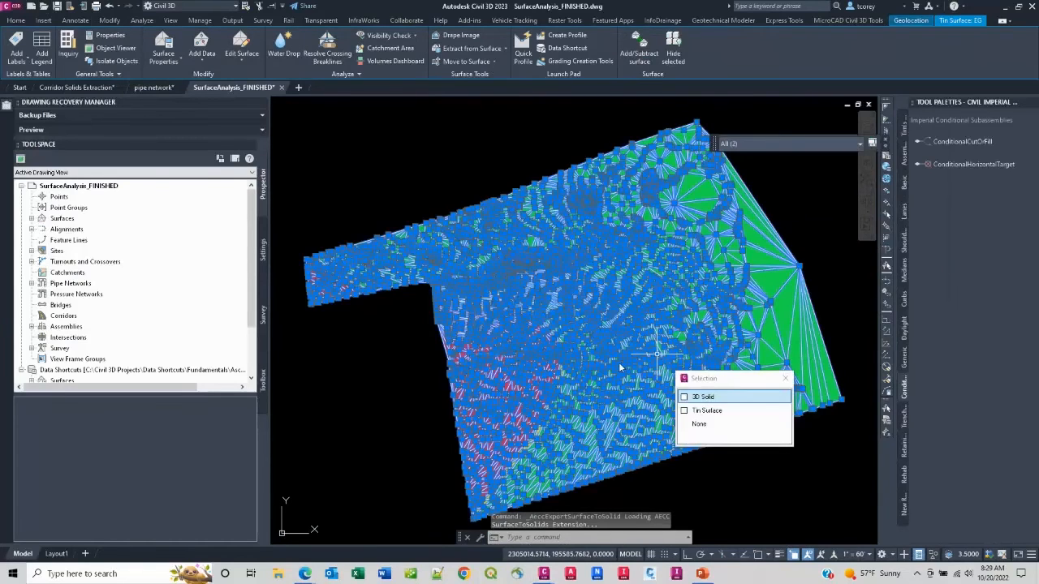
right_click(620, 369)
click(649, 466)
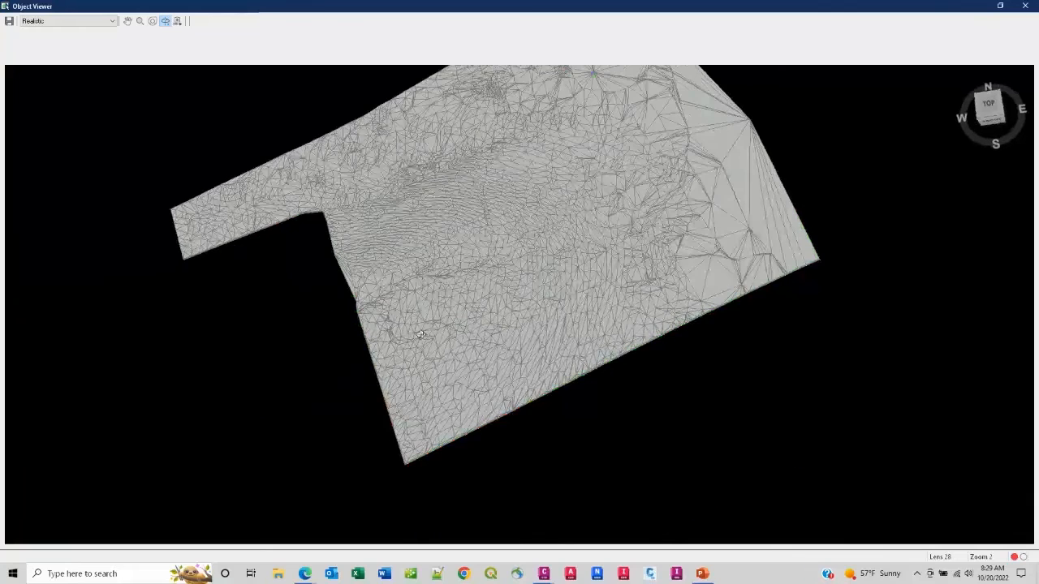
drag(420, 335, 622, 345)
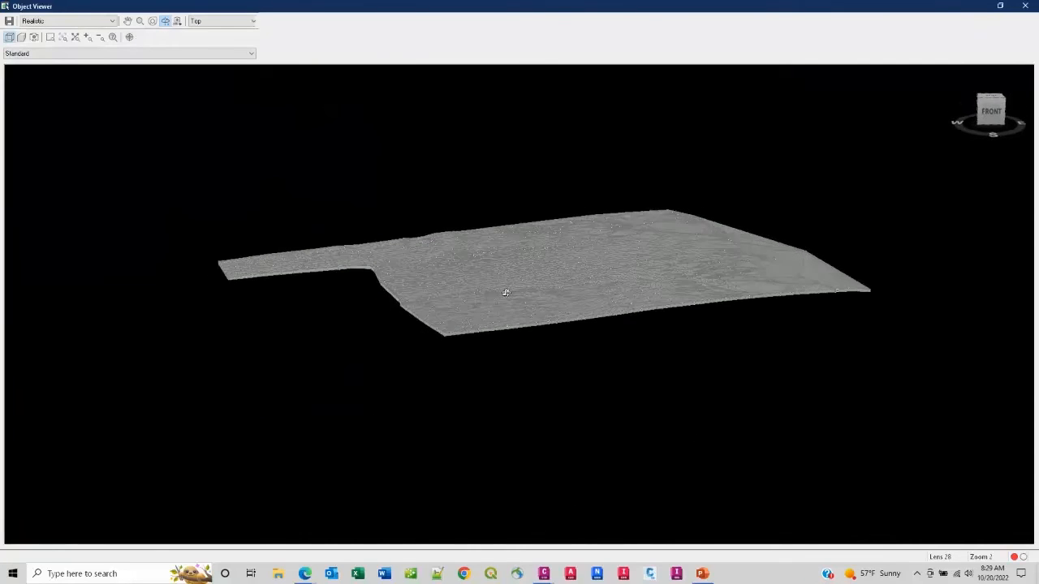
drag(505, 292, 522, 290)
scroll(569, 274, up, 2)
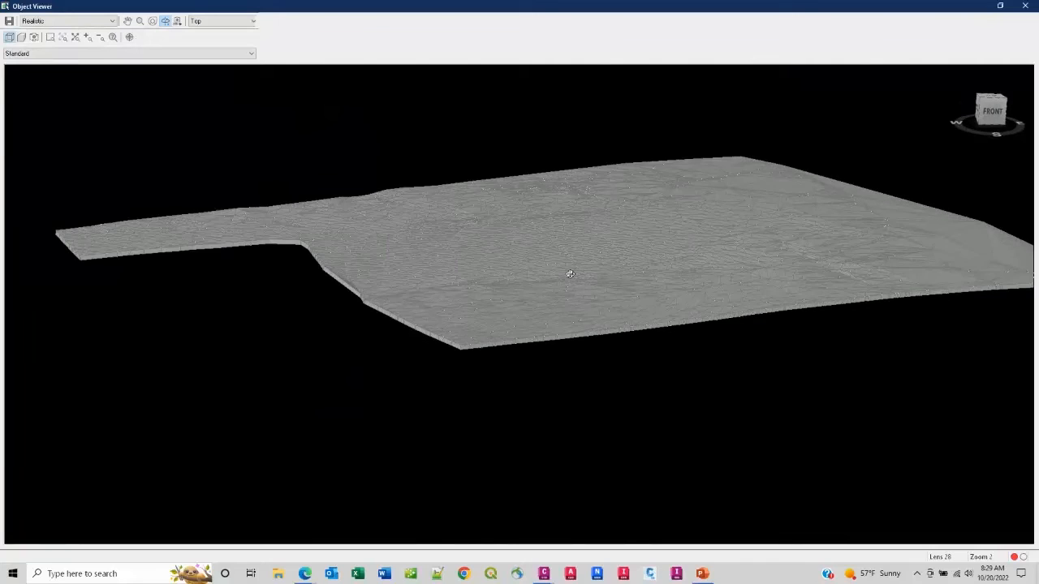
scroll(571, 274, up, 5)
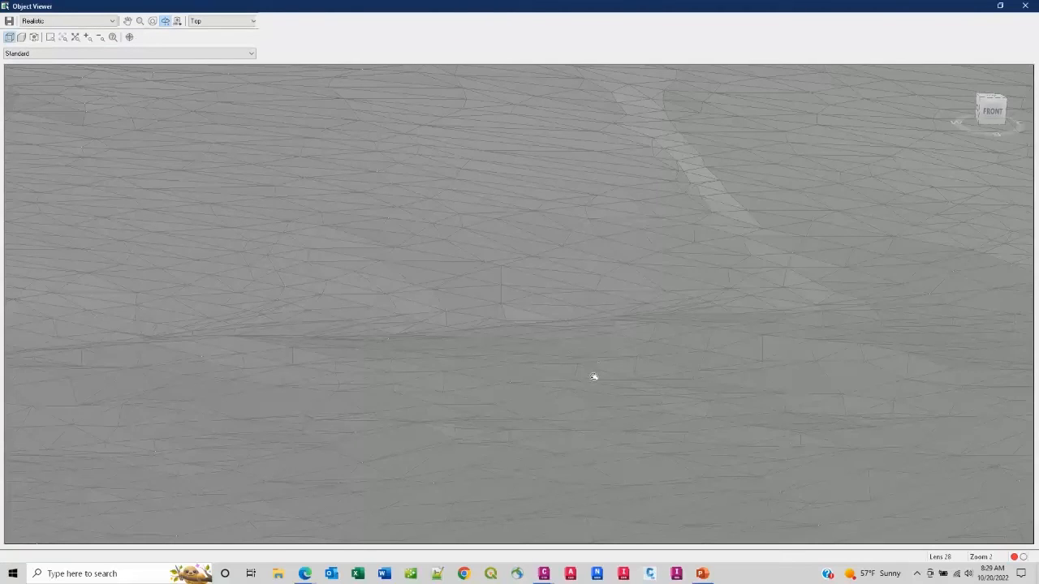
right_click(593, 376)
click(630, 385)
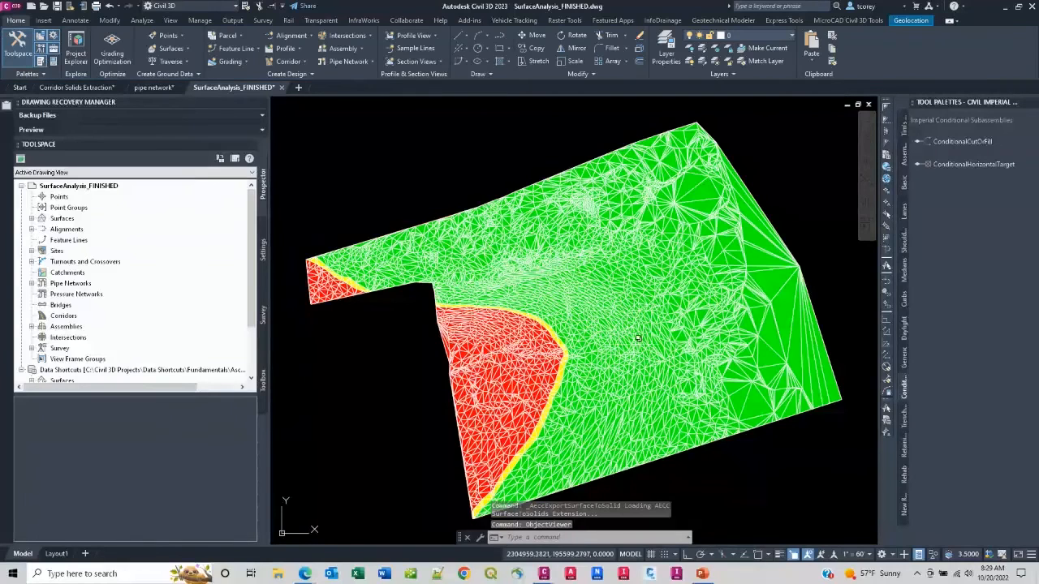
scroll(658, 268, down, 4)
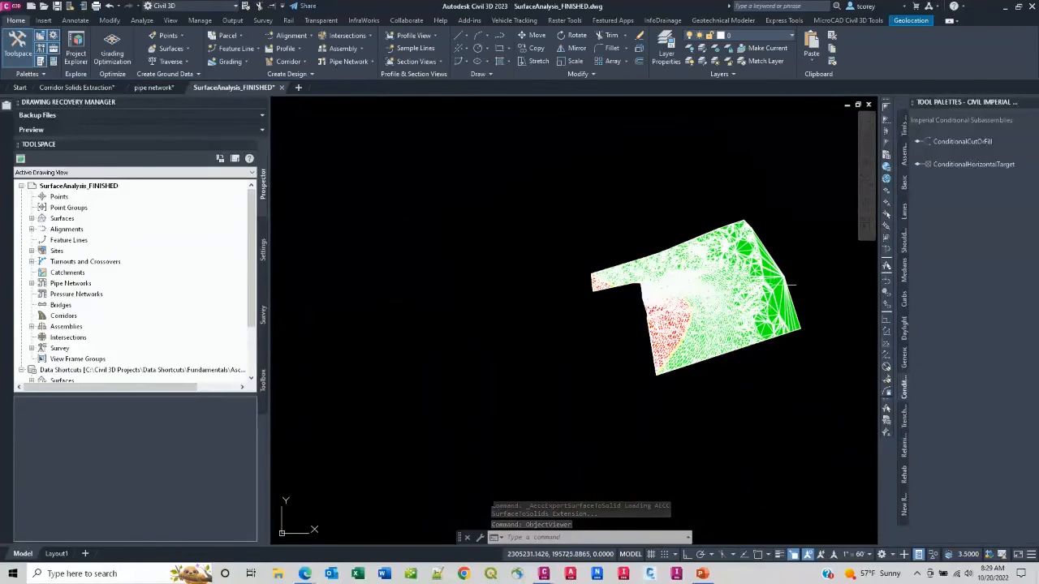
middle_drag(657, 287, 597, 266)
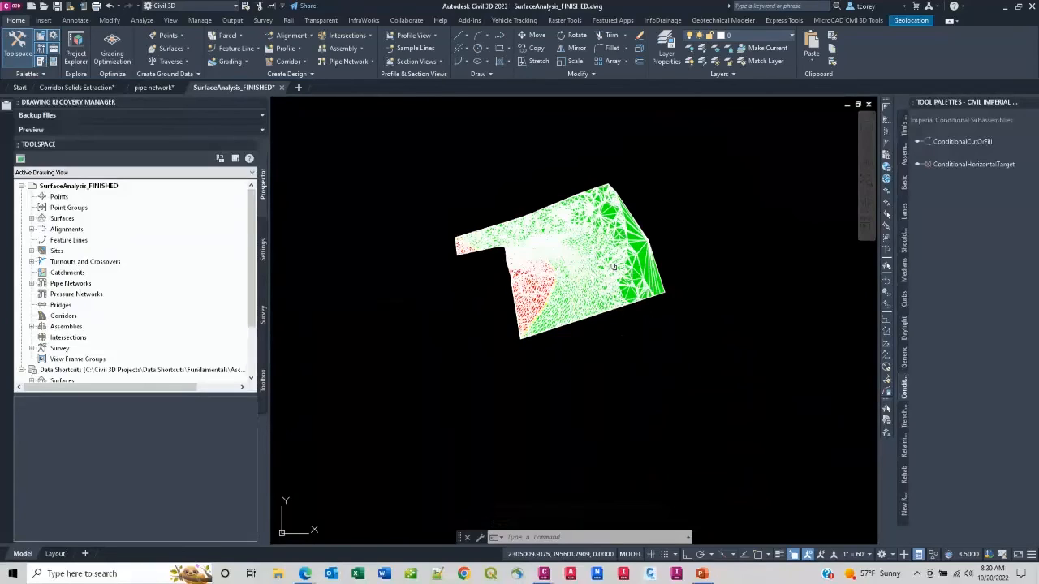
Step: Switch to the PowerPoint presentation about NavisWorks and select the presenter's contact details text box on the title slide
click(703, 573)
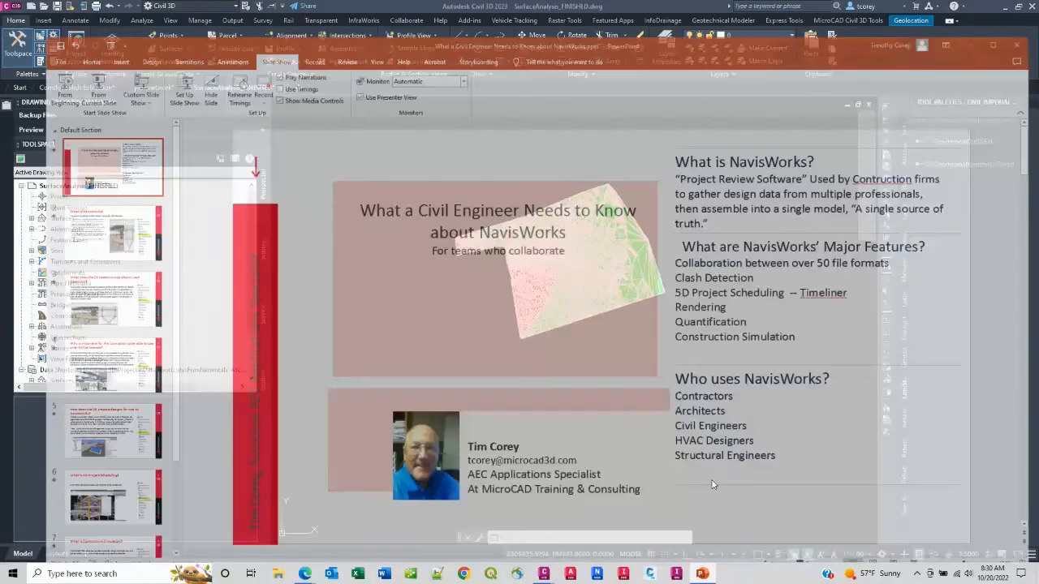
scroll(568, 430, down, 1)
scroll(568, 430, up, 2)
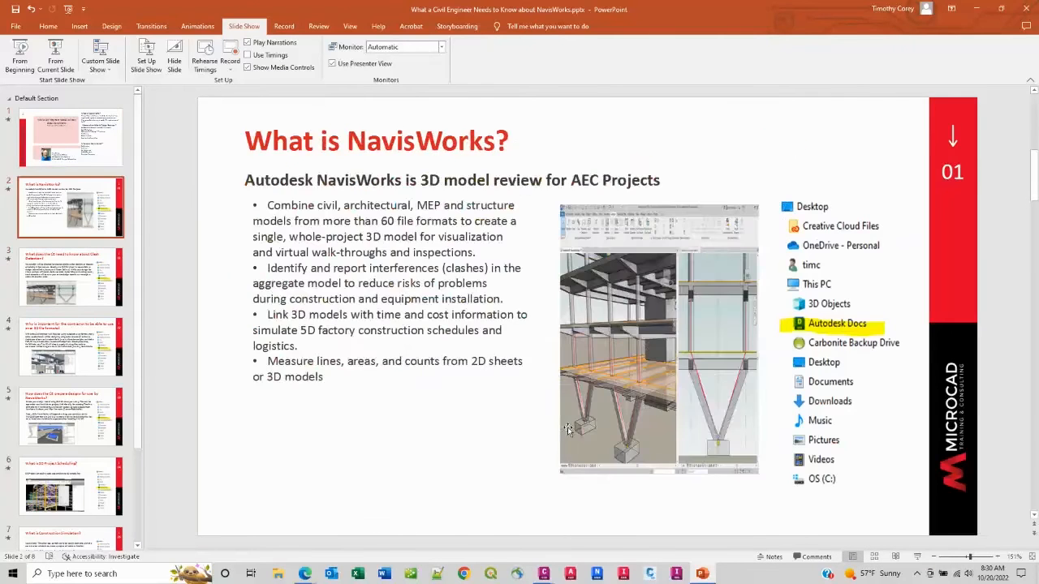
click(591, 444)
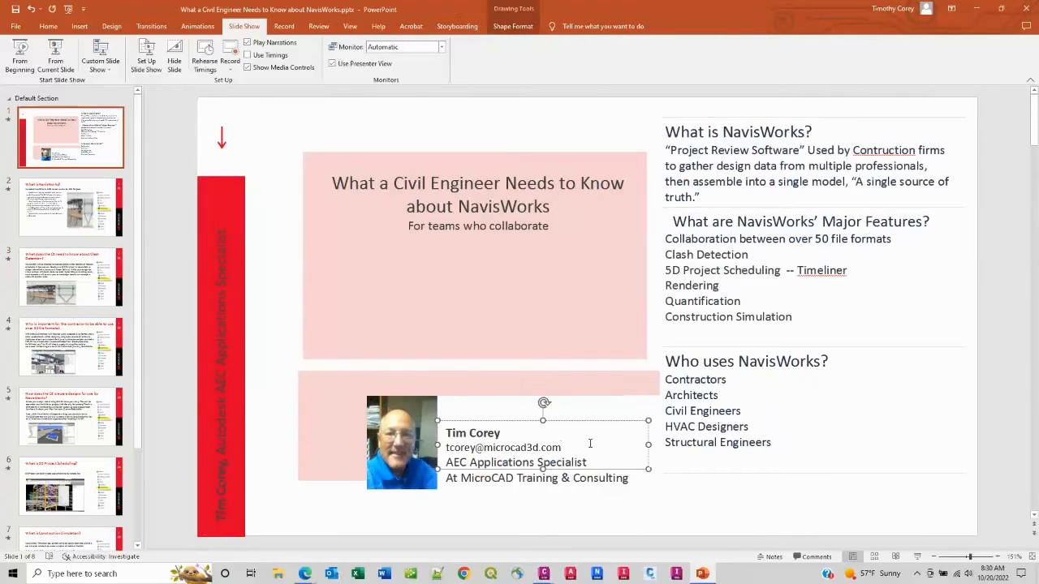
click(634, 486)
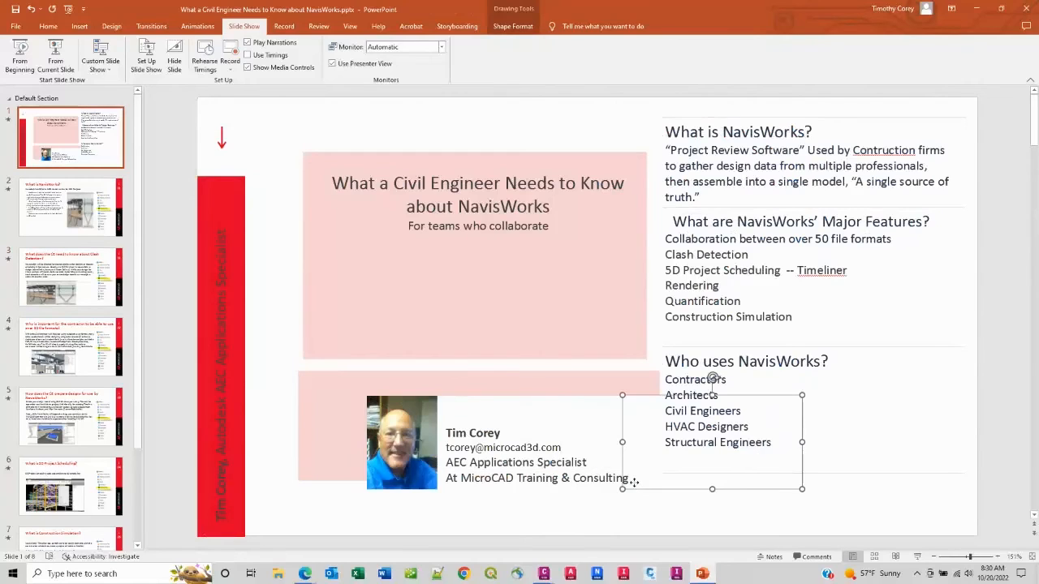
click(560, 479)
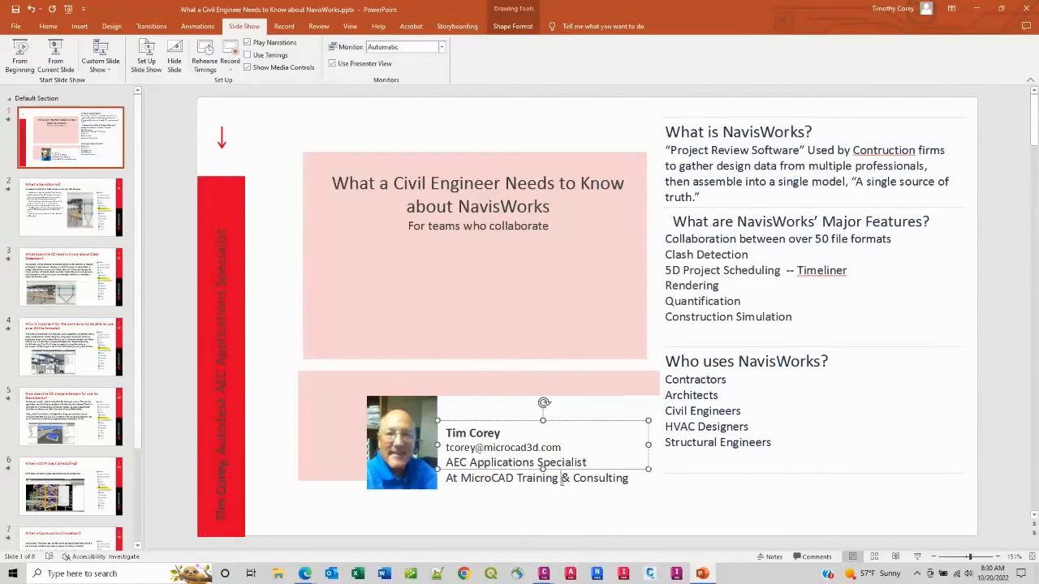